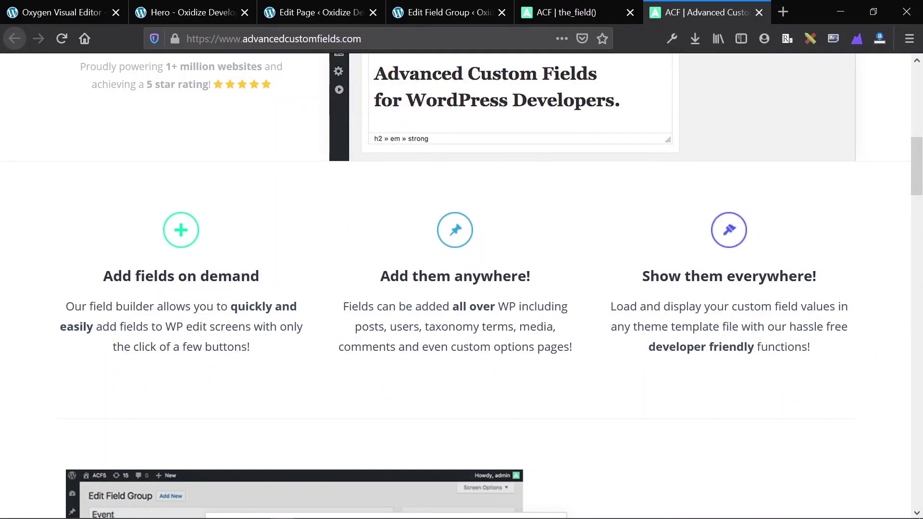
- Browse the Advanced Custom Fields homepage, then go to the PRO page
scroll(429, 374, up, 10)
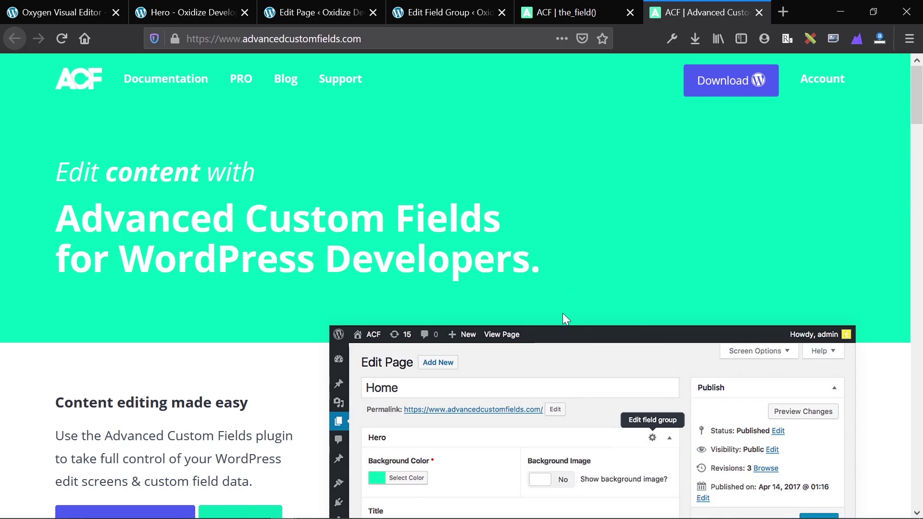
scroll(475, 322, down, 3)
scroll(572, 348, down, 2)
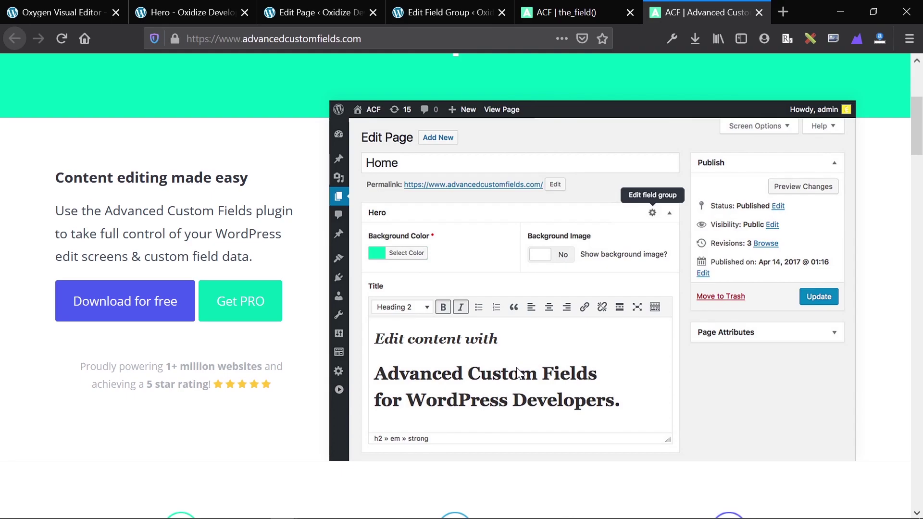
scroll(515, 346, down, 5)
scroll(497, 341, down, 3)
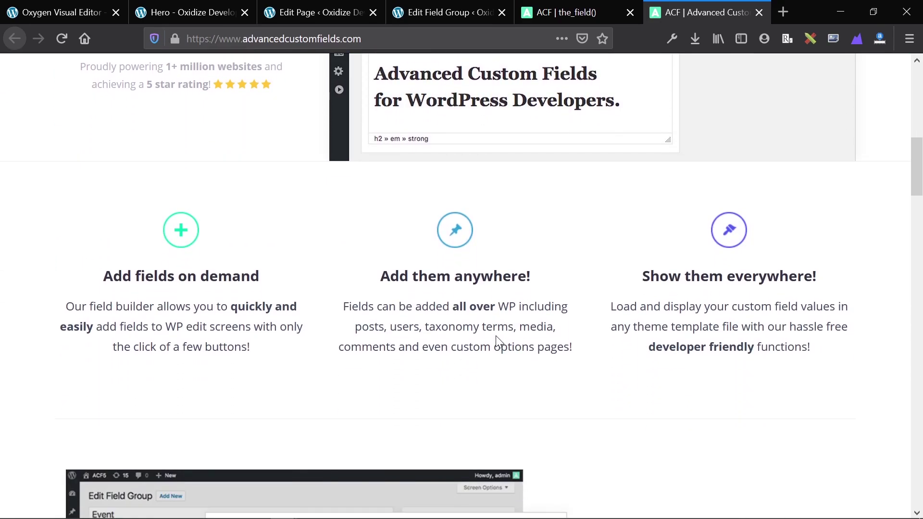
scroll(497, 341, down, 2)
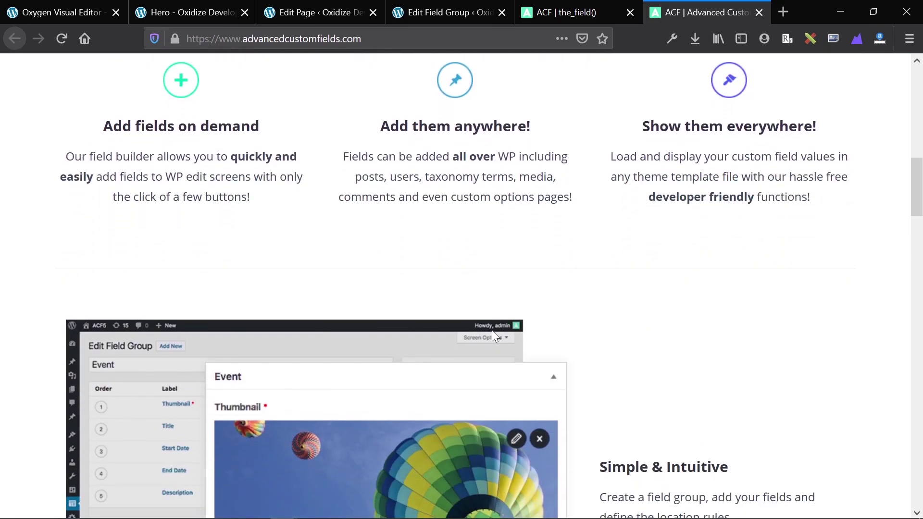
scroll(491, 332, down, 3)
scroll(479, 326, down, 7)
scroll(480, 327, down, 5)
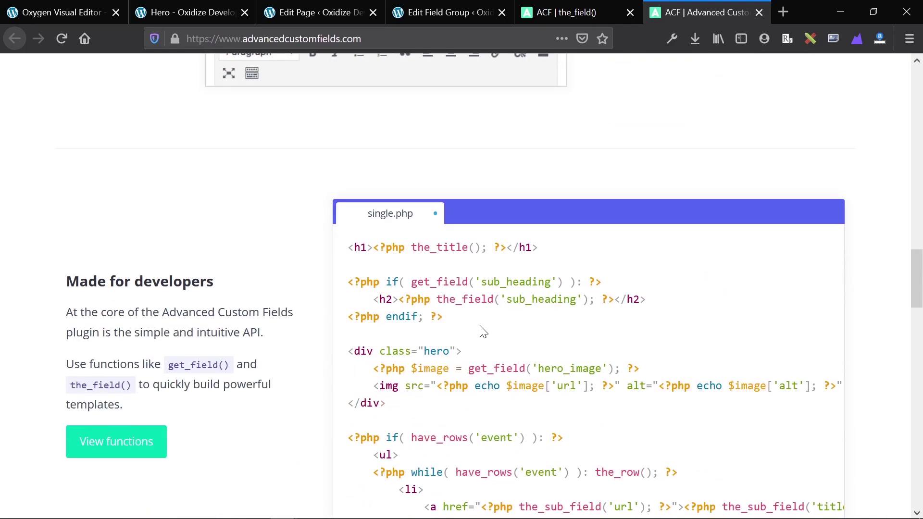
scroll(480, 326, down, 6)
scroll(480, 326, down, 8)
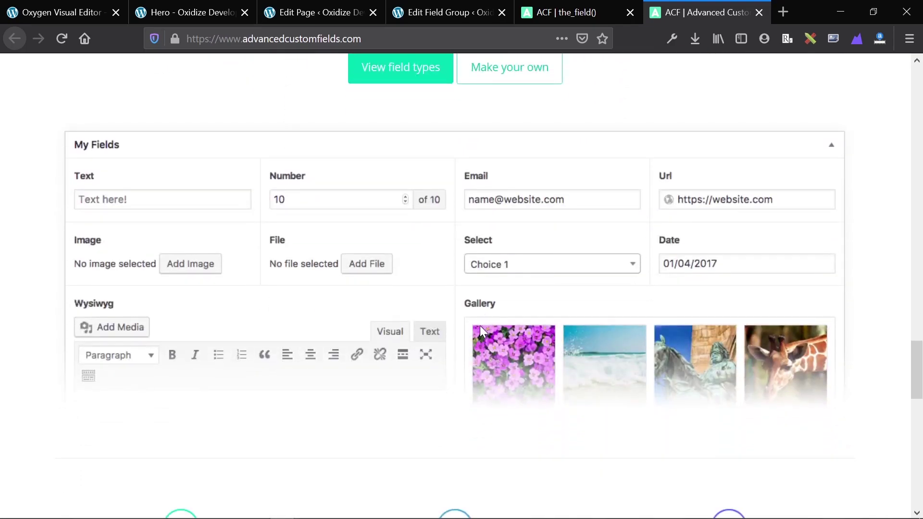
scroll(486, 318, up, 8)
scroll(491, 312, up, 3)
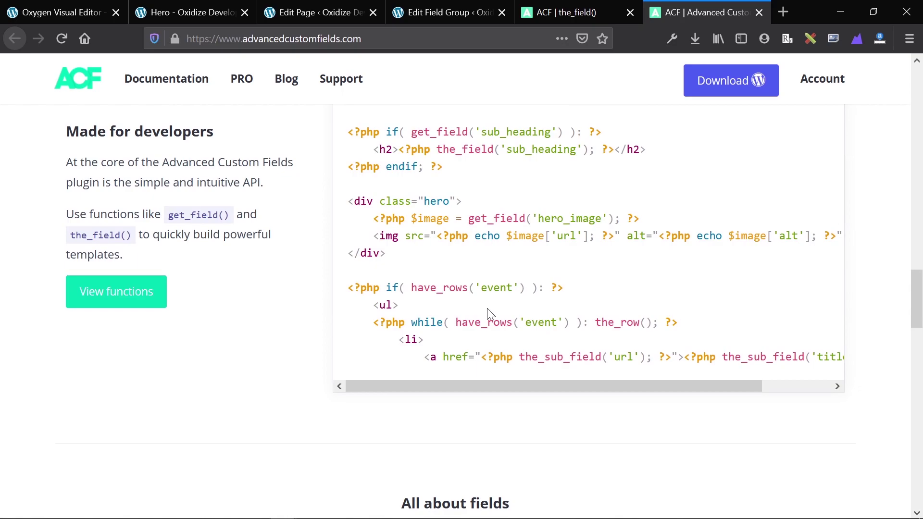
scroll(488, 312, down, 5)
scroll(488, 312, down, 5)
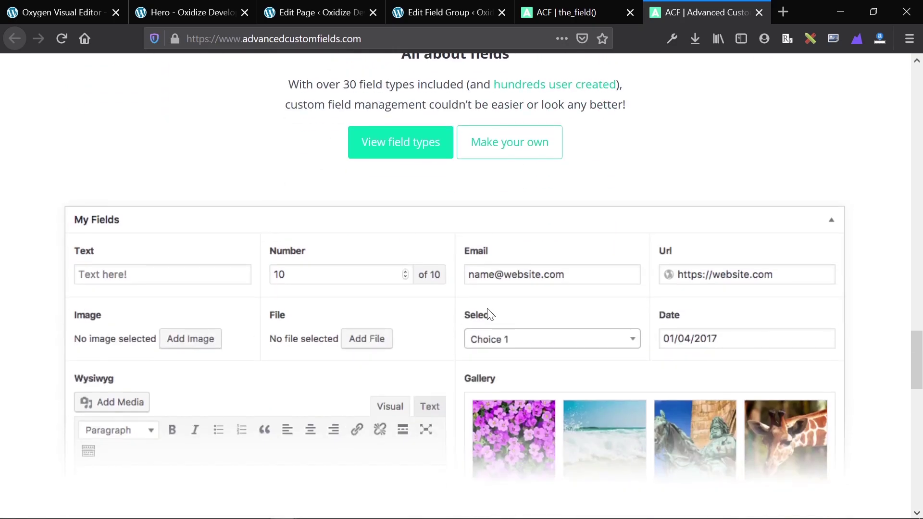
scroll(489, 313, down, 2)
scroll(489, 314, down, 2)
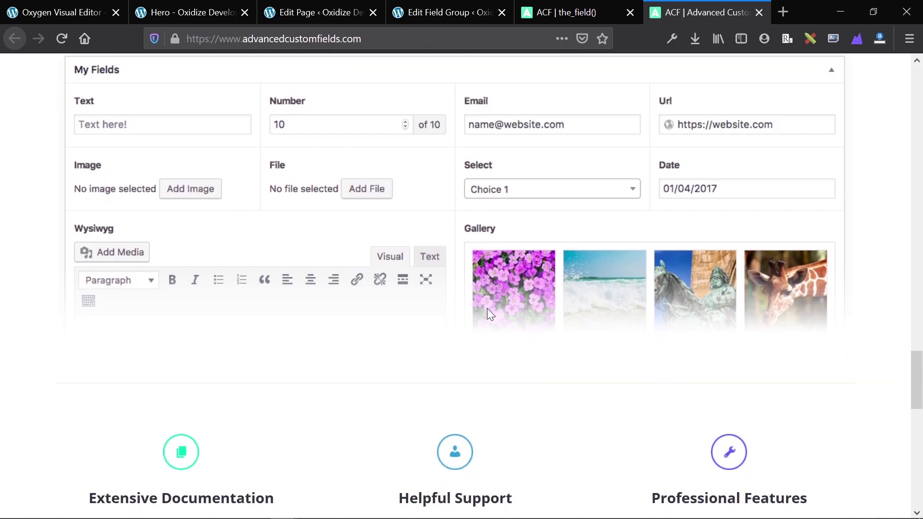
scroll(487, 311, down, 8)
scroll(487, 312, down, 4)
scroll(487, 313, up, 4)
scroll(488, 310, up, 10)
scroll(488, 313, up, 8)
scroll(488, 313, up, 8)
scroll(487, 312, up, 10)
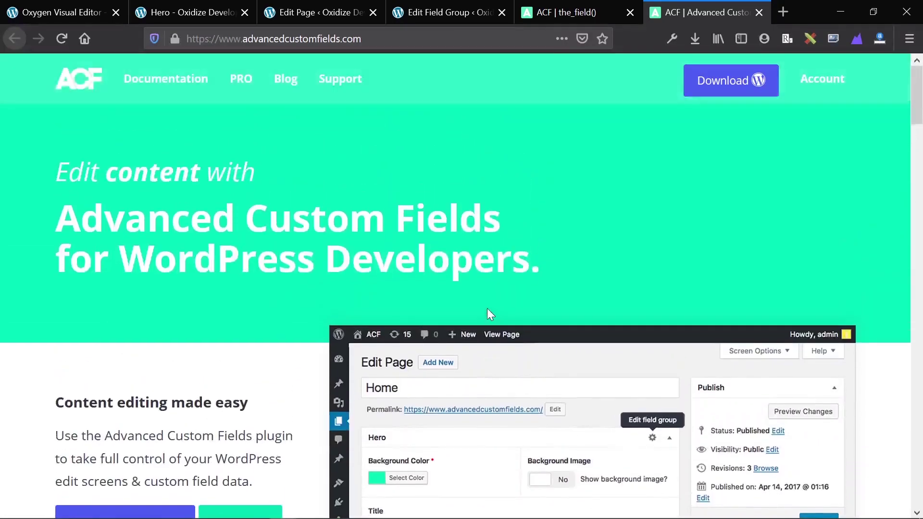
scroll(488, 312, down, 6)
scroll(488, 313, up, 3)
scroll(489, 313, up, 5)
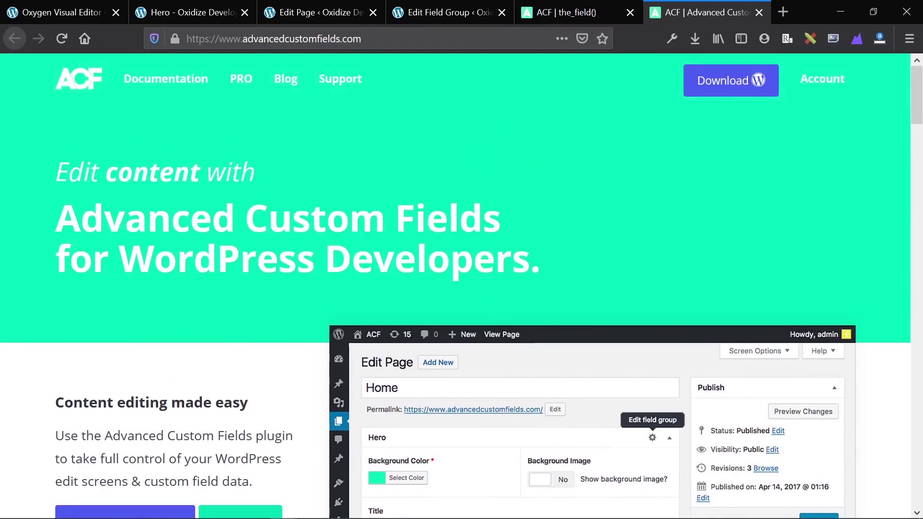
click(241, 80)
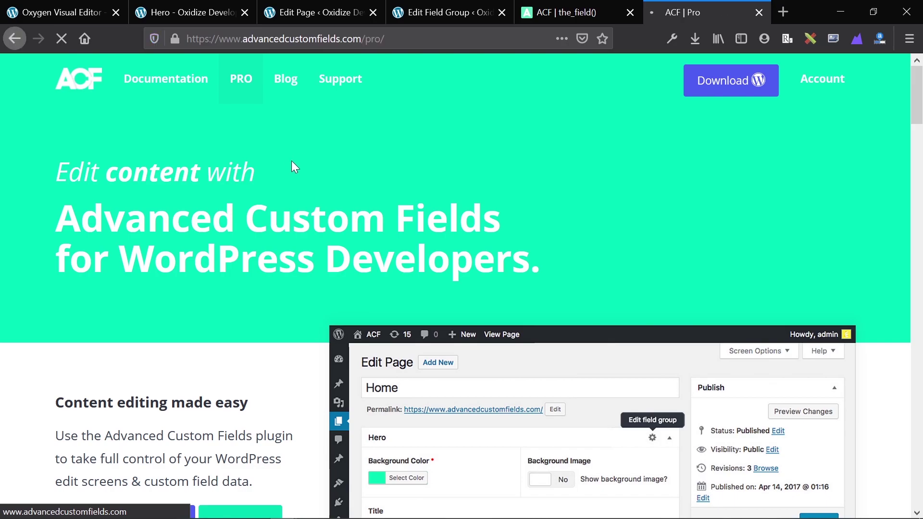
- Scroll through the ACF PRO feature sections down to the three-tier pricing plans
scroll(339, 140, down, 6)
scroll(340, 144, down, 5)
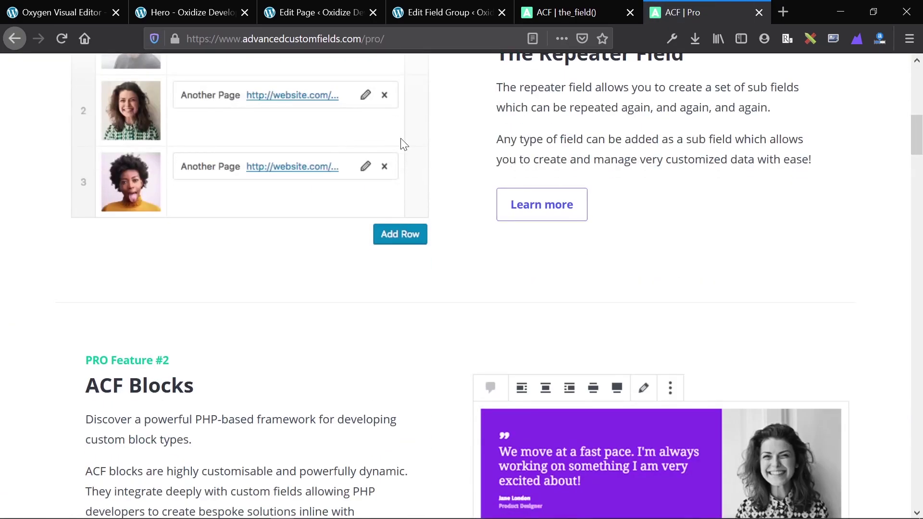
scroll(406, 143, up, 5)
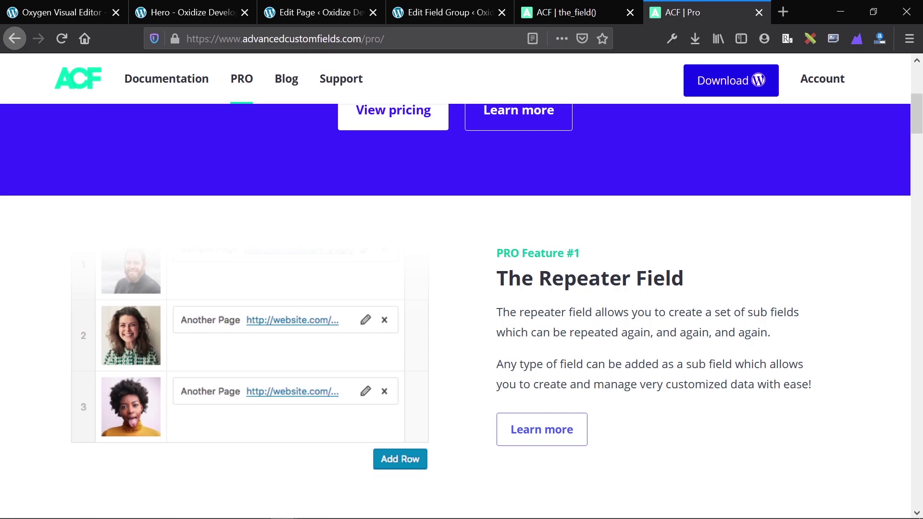
scroll(522, 279, down, 2)
scroll(522, 279, down, 2)
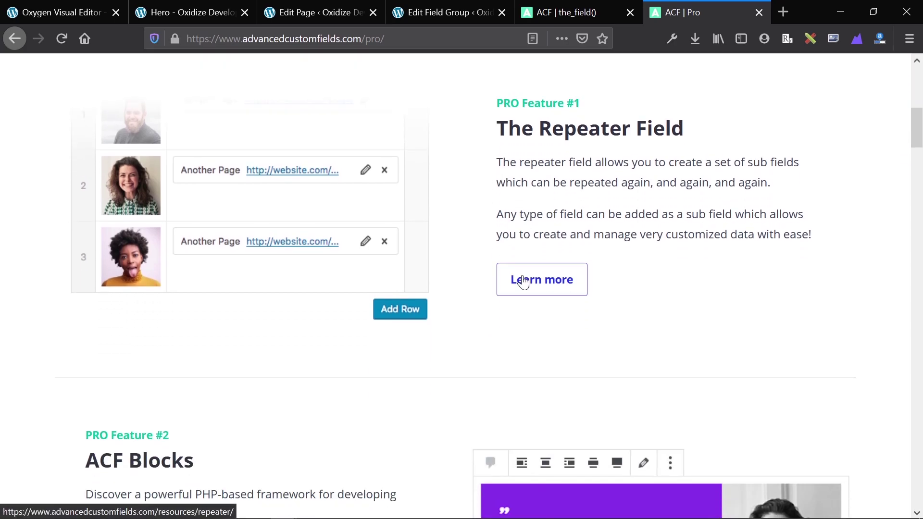
scroll(523, 283, down, 2)
scroll(523, 281, up, 5)
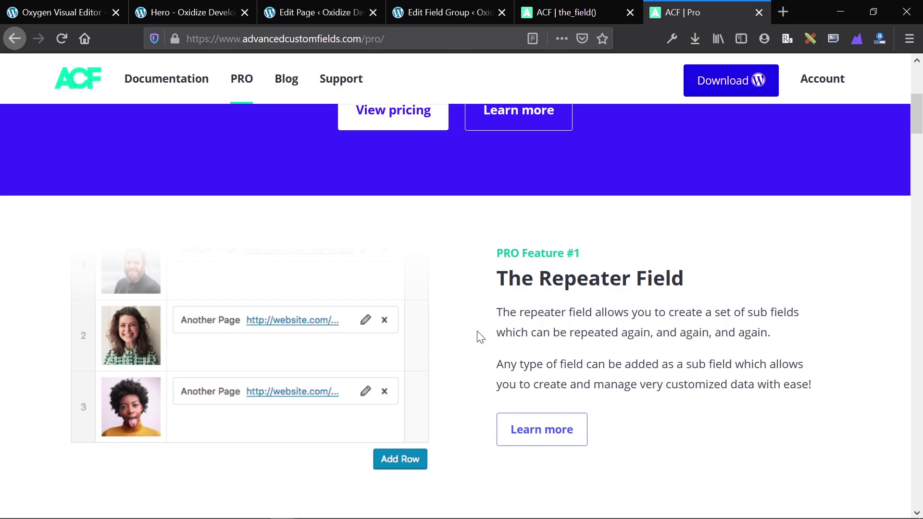
scroll(491, 293, down, 5)
scroll(465, 295, down, 4)
scroll(465, 294, down, 6)
scroll(466, 296, down, 6)
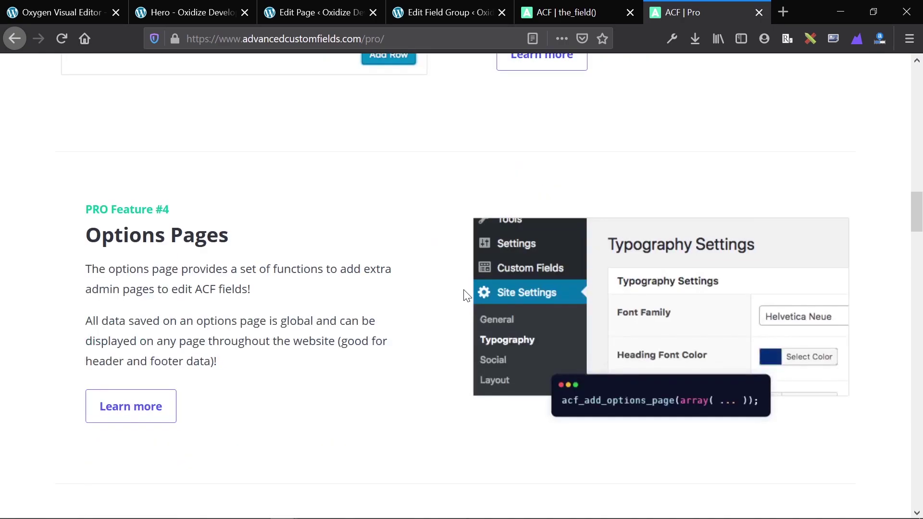
scroll(466, 295, down, 4)
scroll(467, 296, down, 3)
scroll(466, 295, up, 4)
scroll(377, 367, down, 1)
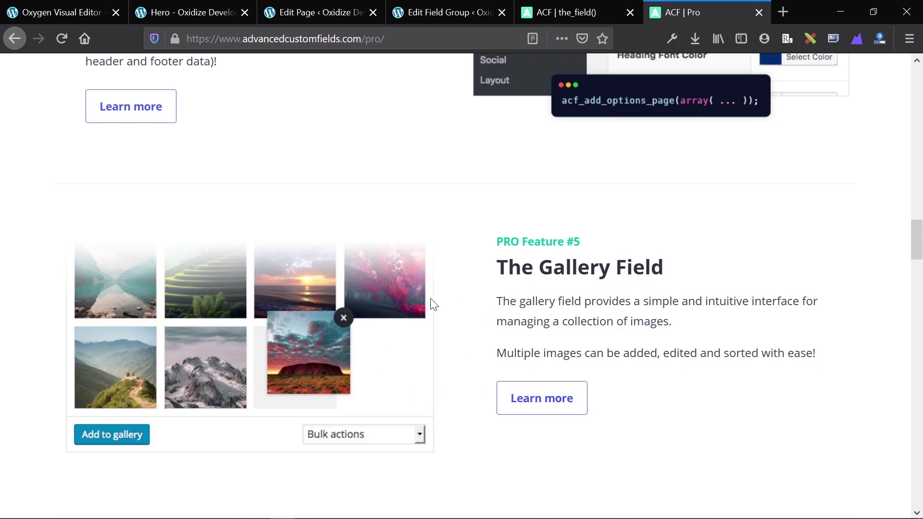
scroll(431, 305, up, 5)
scroll(435, 373, up, 15)
scroll(430, 371, down, 5)
scroll(428, 367, up, 5)
click(408, 397)
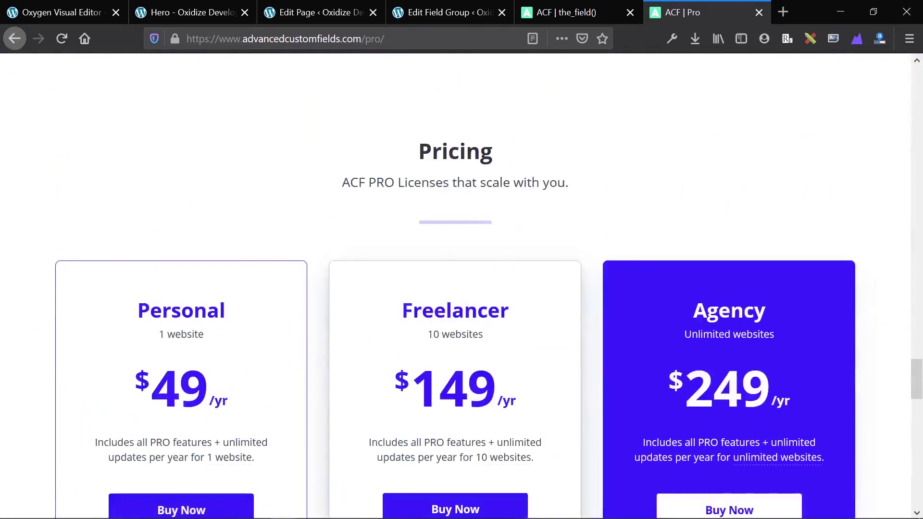
scroll(313, 377, down, 5)
scroll(296, 359, up, 5)
scroll(295, 360, down, 4)
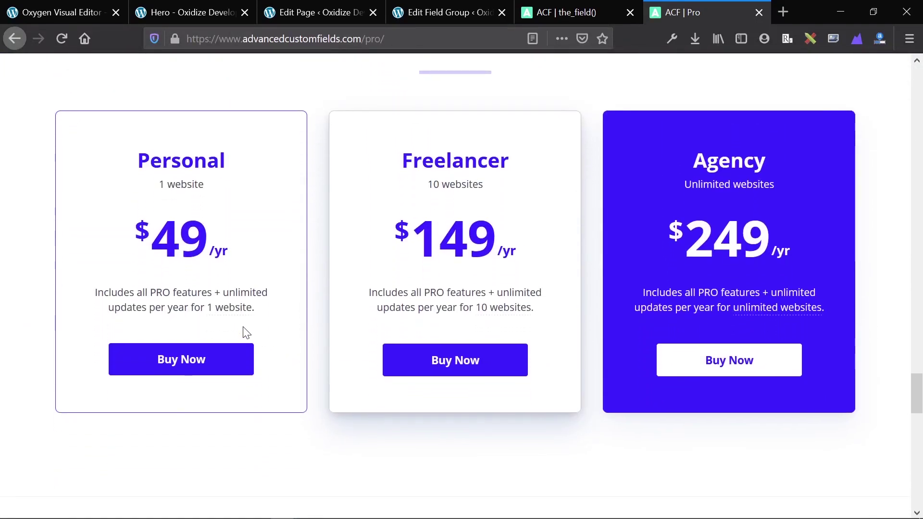
scroll(315, 301, down, 4)
scroll(488, 267, down, 3)
scroll(489, 265, down, 3)
scroll(489, 266, down, 5)
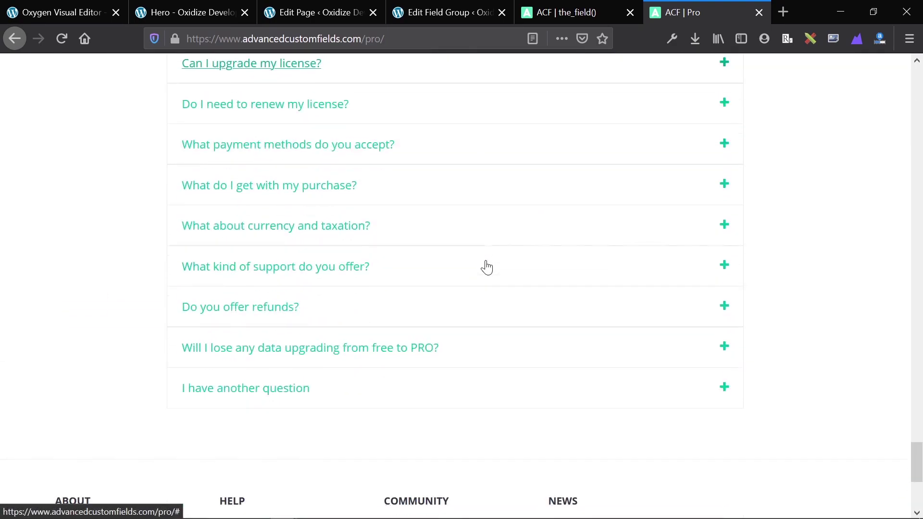
scroll(489, 266, down, 3)
scroll(489, 266, up, 3)
scroll(489, 265, up, 8)
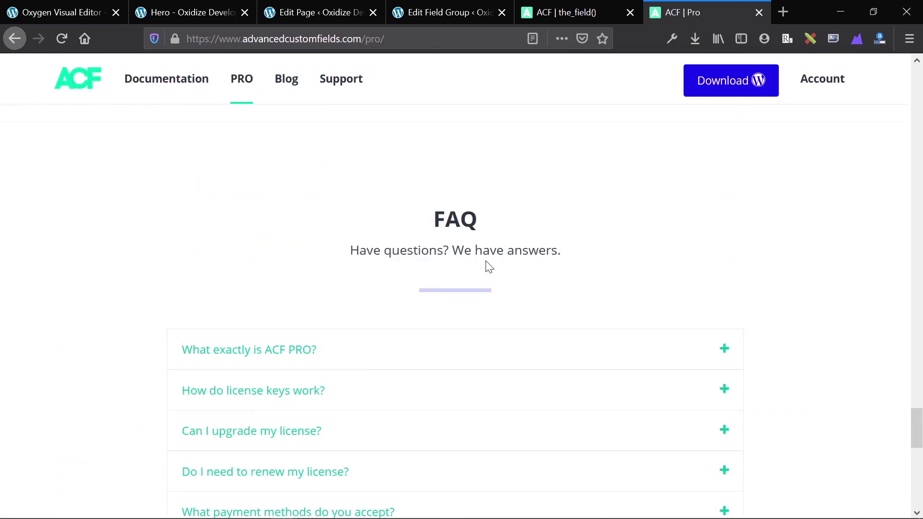
scroll(489, 266, up, 5)
scroll(489, 266, up, 5)
scroll(493, 261, up, 5)
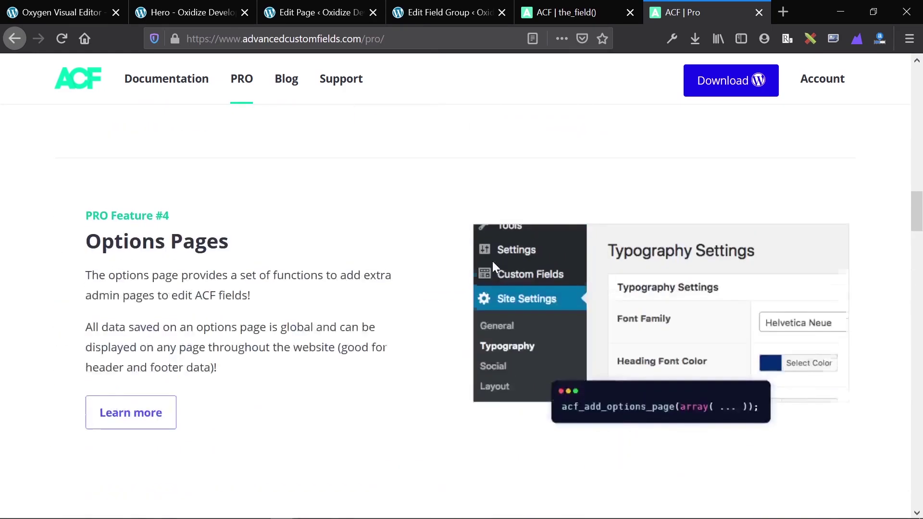
scroll(492, 261, up, 5)
scroll(493, 261, up, 8)
scroll(490, 262, up, 2)
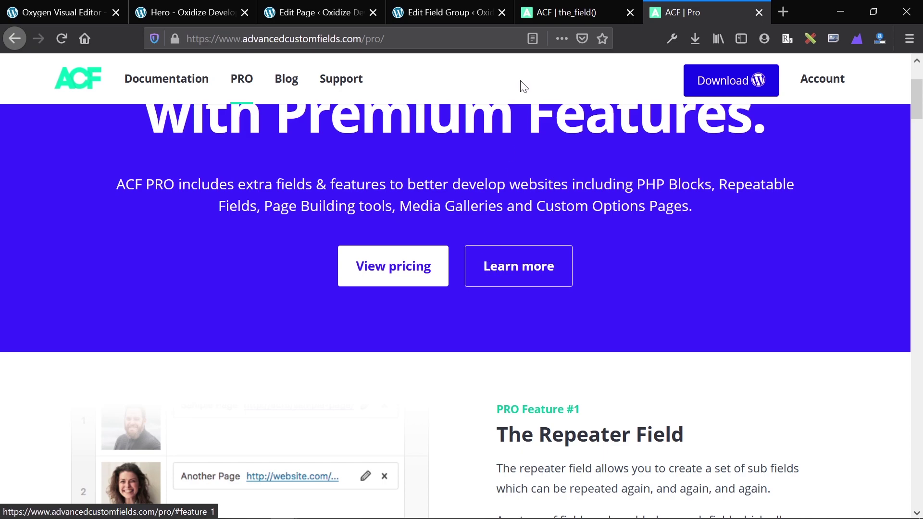
scroll(224, 151, up, 3)
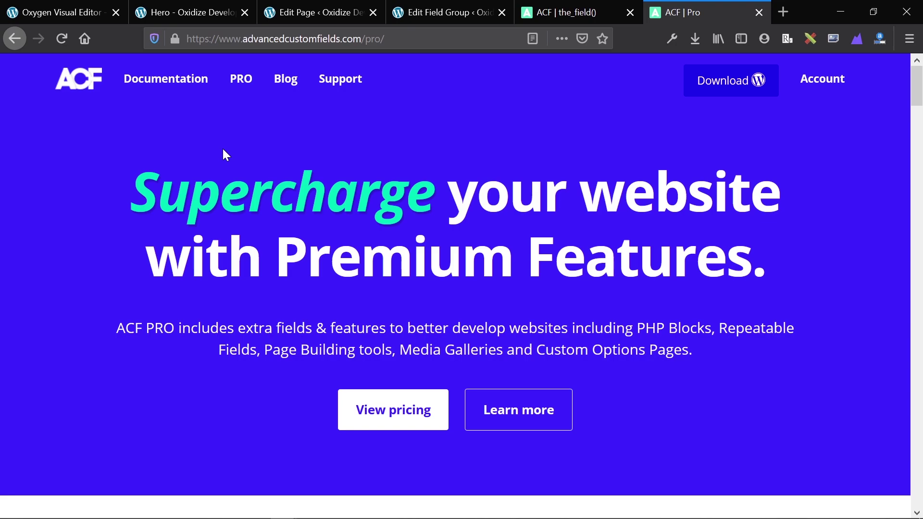
- Bring up the live Hero page and highlight its headline and description text to inspect them
click(210, 12)
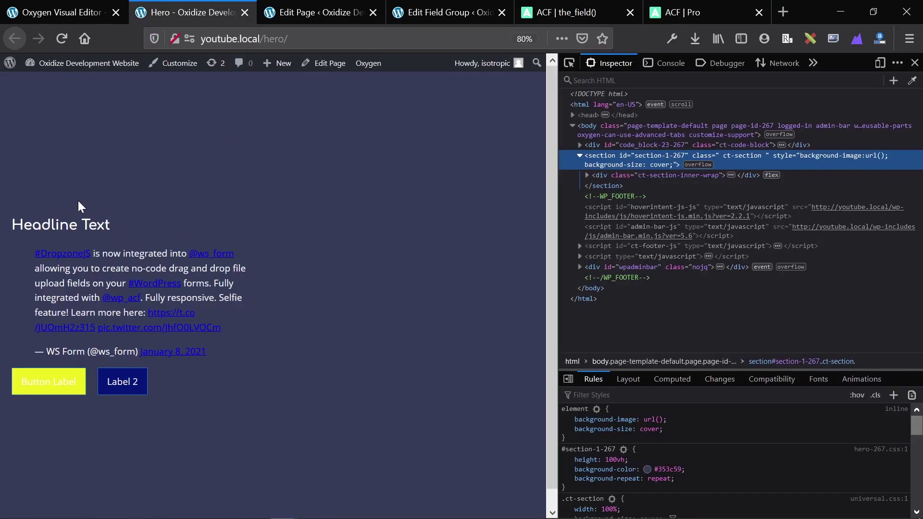
drag(11, 224, 114, 254)
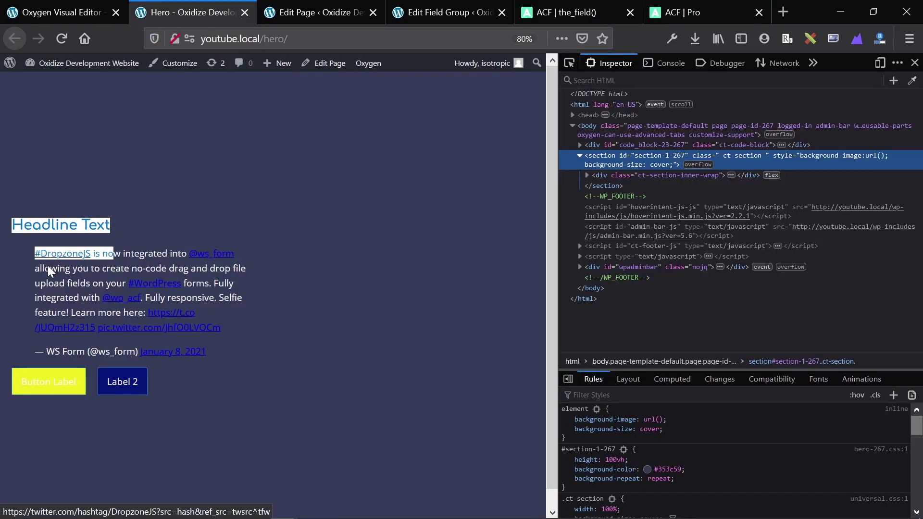
double_click(50, 283)
triple_click(50, 283)
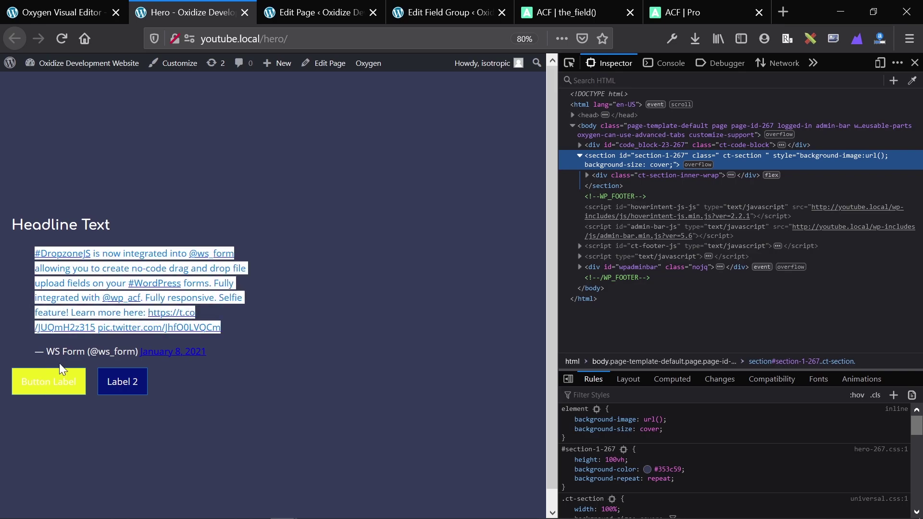
click(289, 291)
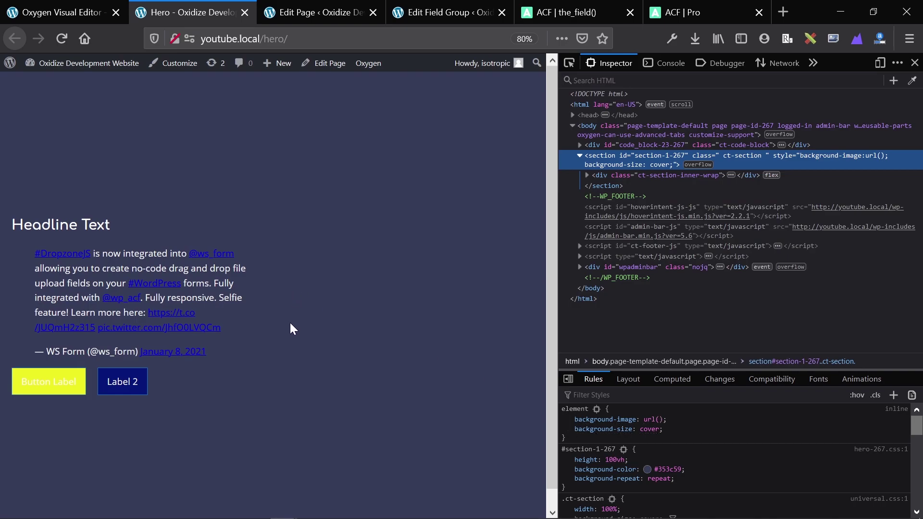
drag(110, 224, 11, 224)
triple_click(144, 298)
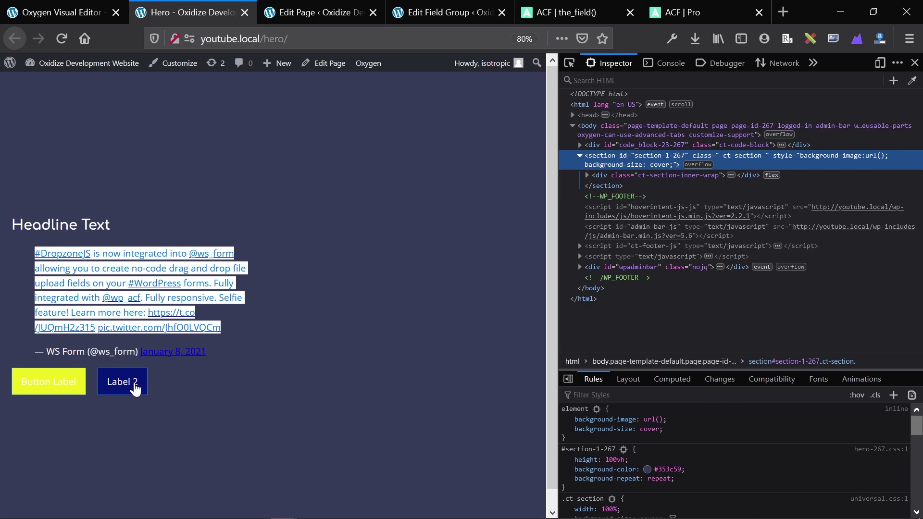
click(232, 390)
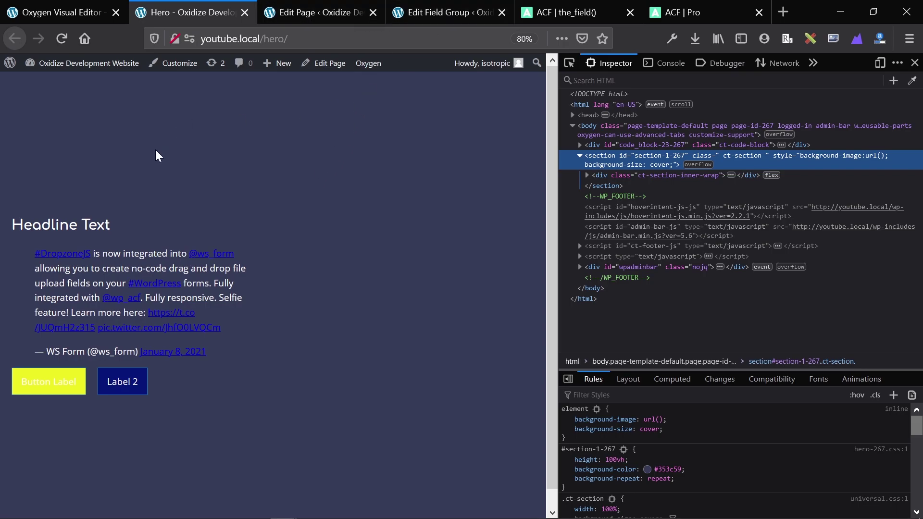
- From the Hero Page field group screen, open the WordPress Pages list in a new tab
click(419, 13)
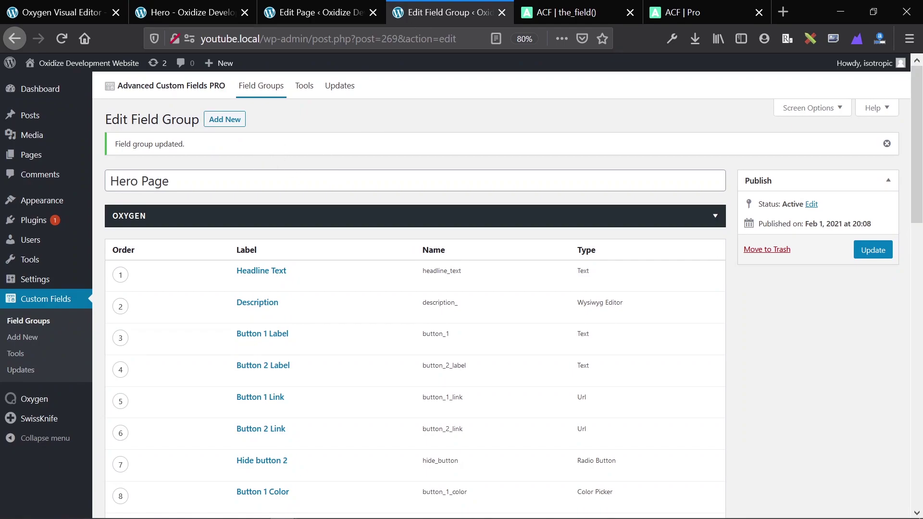
right_click(34, 117)
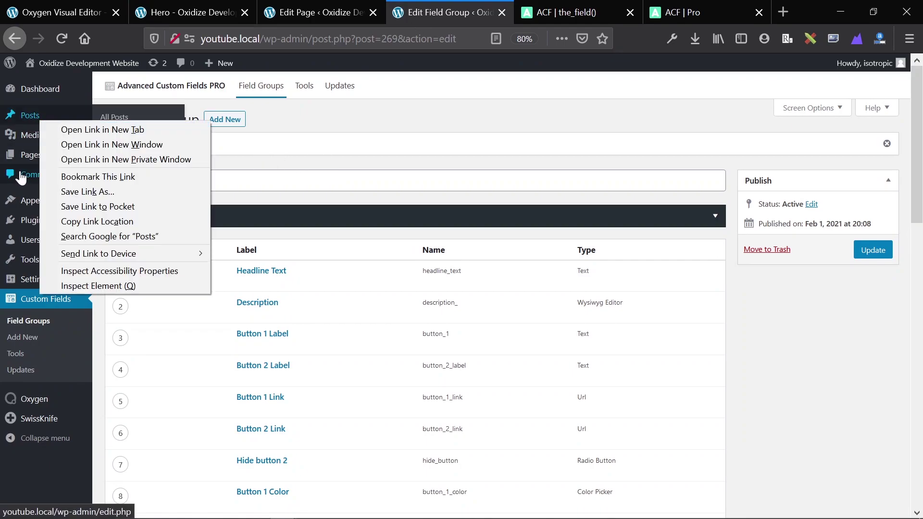
right_click(32, 163)
click(32, 168)
click(455, 14)
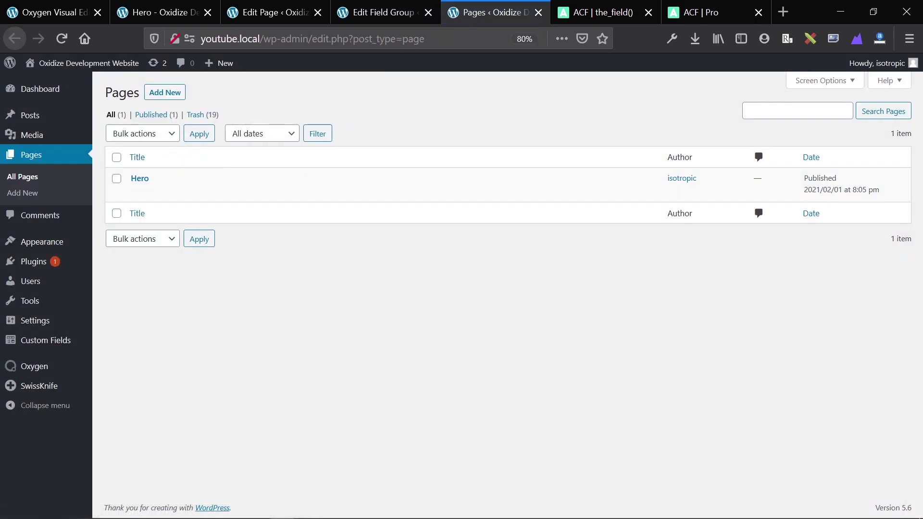
- Review the Hero Page field group's ten fields, Headline Text through Background Image
click(373, 19)
scroll(346, 207, down, 3)
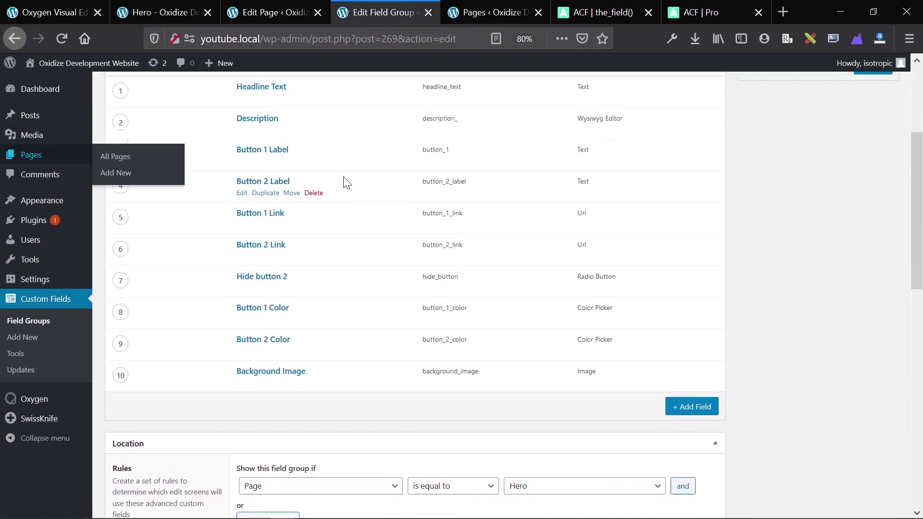
scroll(344, 182, down, 5)
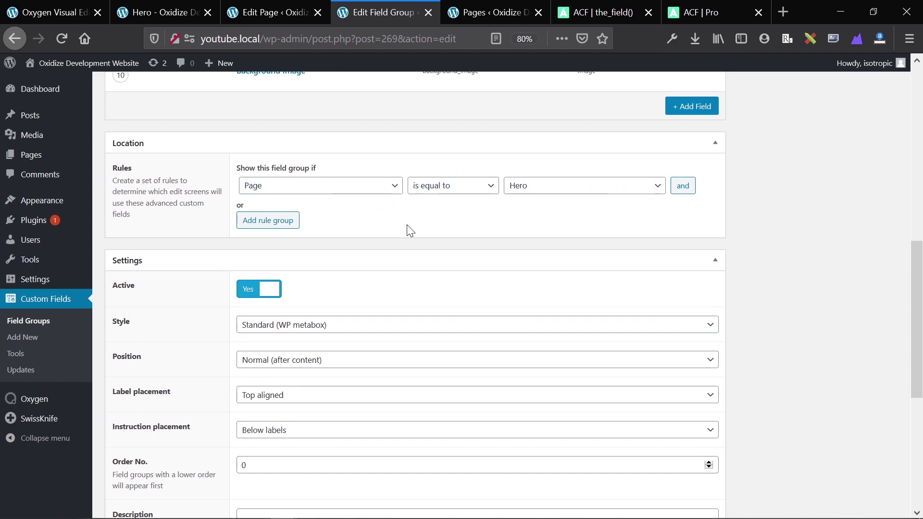
scroll(370, 216, down, 2)
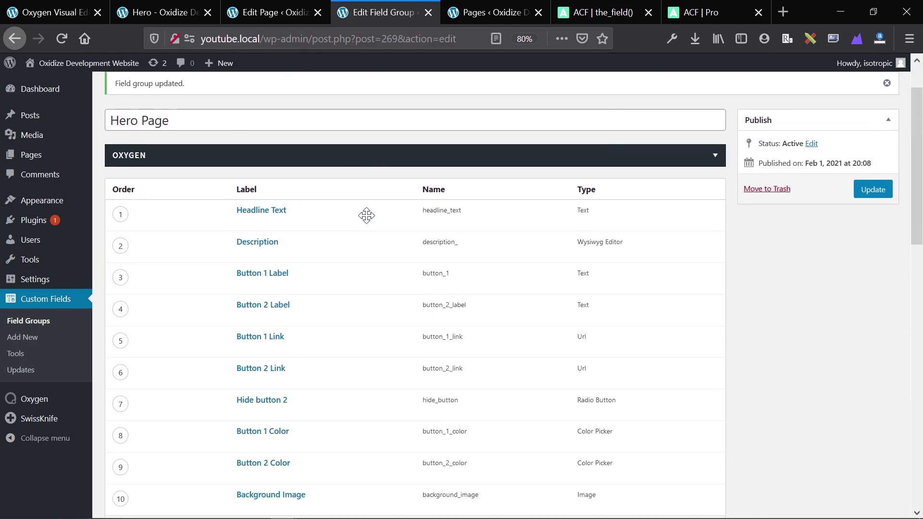
scroll(305, 219, down, 2)
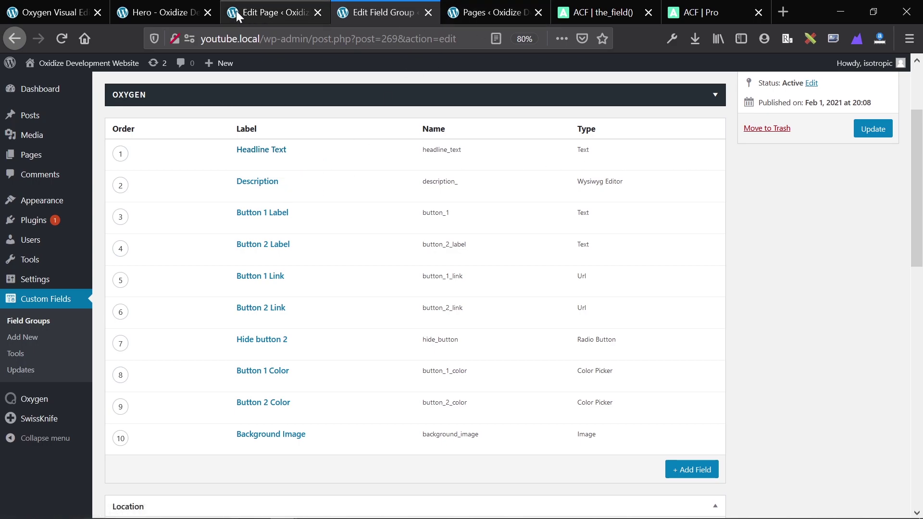
click(200, 13)
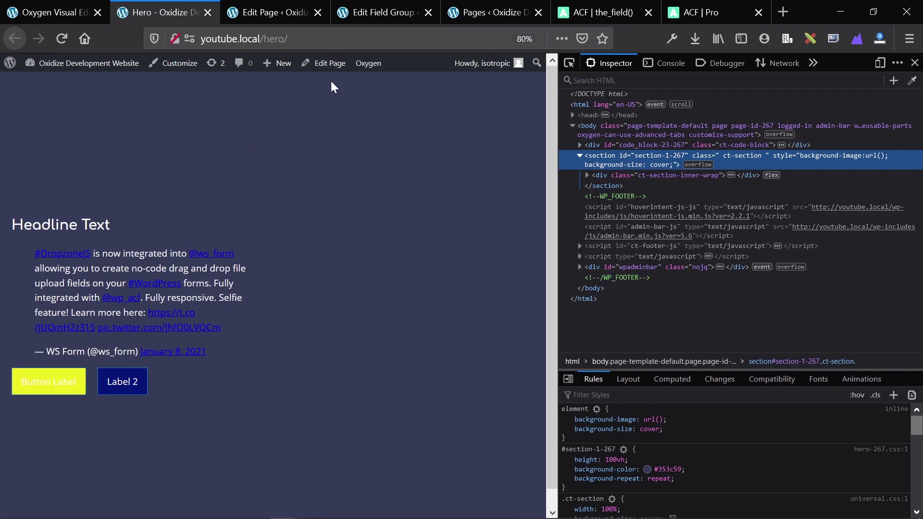
click(391, 13)
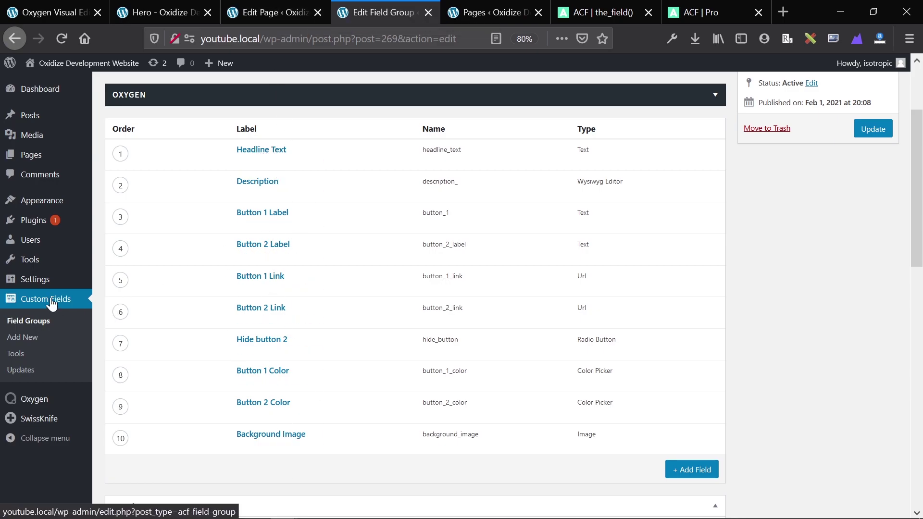
scroll(55, 315, up, 3)
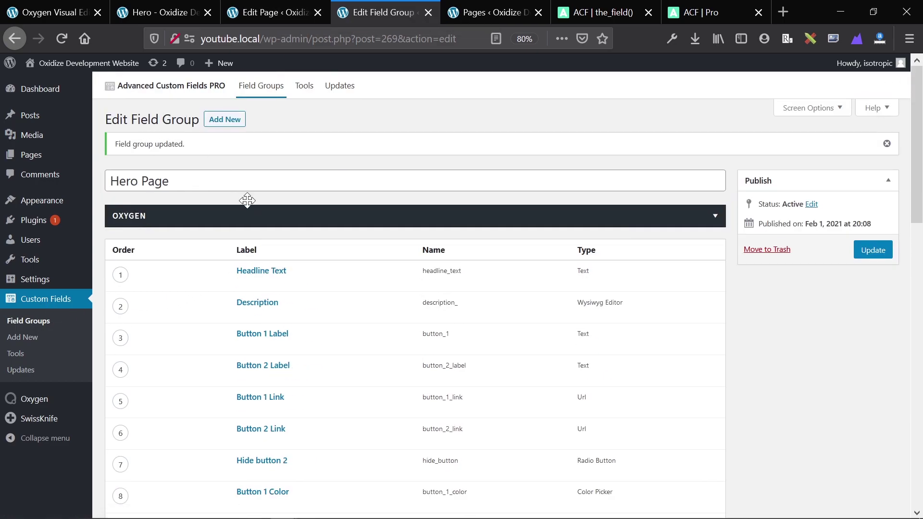
scroll(247, 200, down, 3)
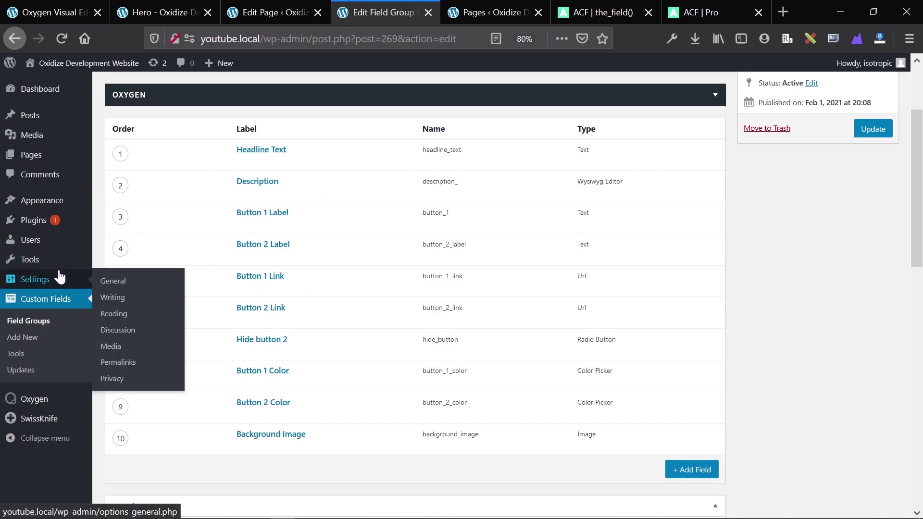
- Open the Hero page editor, collapse the Oxygen meta box, and reach the Hero Page fields
click(257, 11)
scroll(291, 213, down, 3)
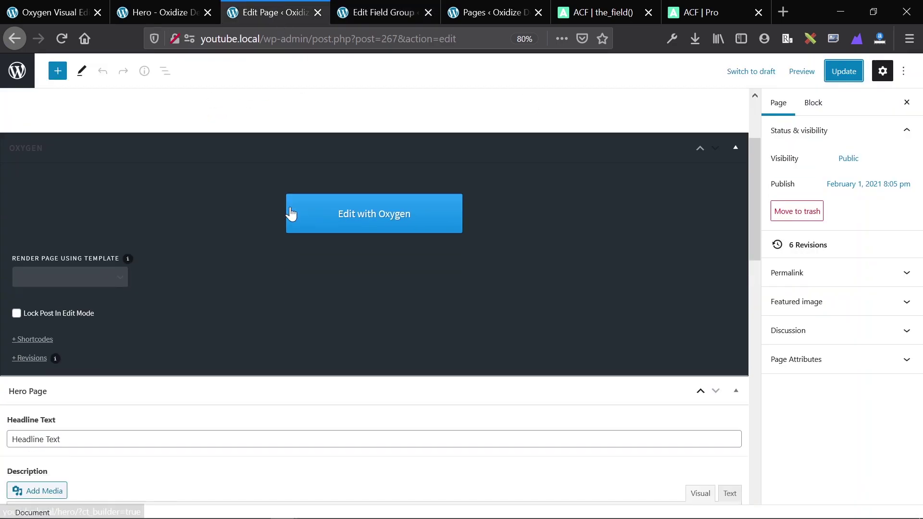
scroll(250, 173, down, 5)
scroll(261, 206, up, 5)
scroll(268, 255, up, 4)
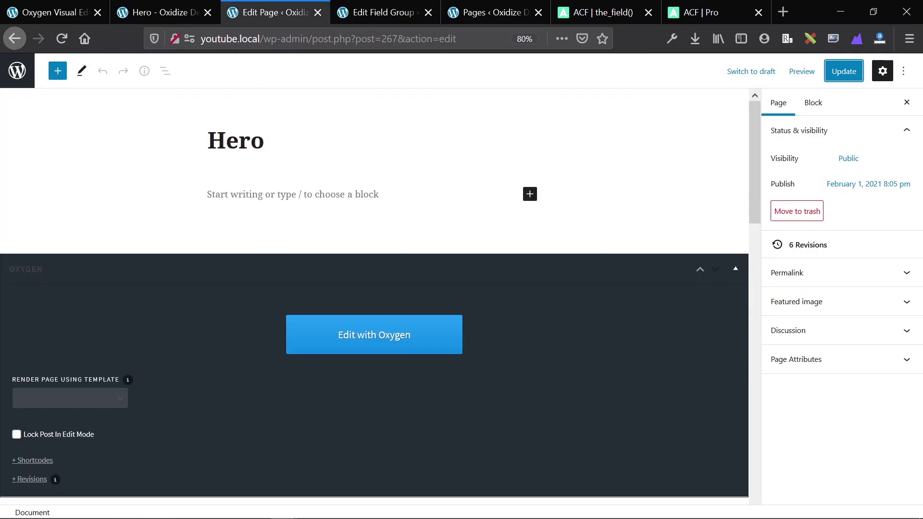
click(733, 270)
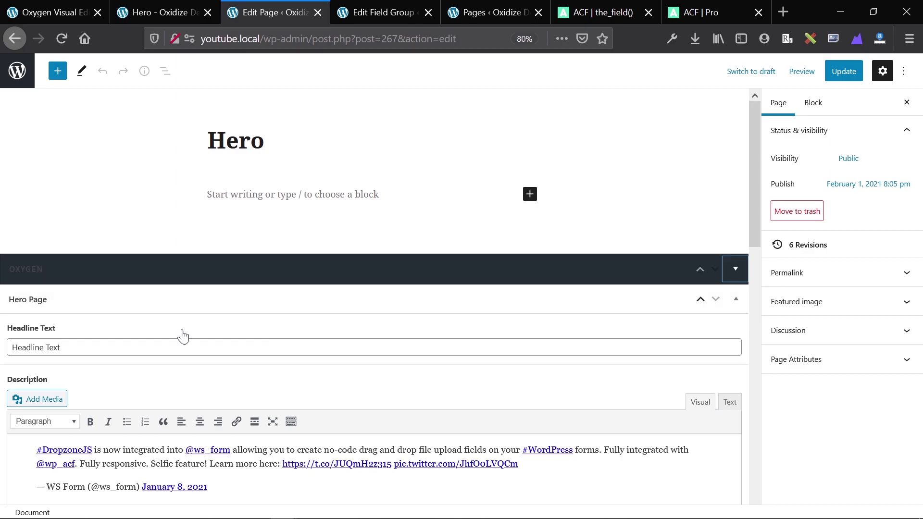
scroll(197, 337, down, 2)
scroll(375, 296, down, 2)
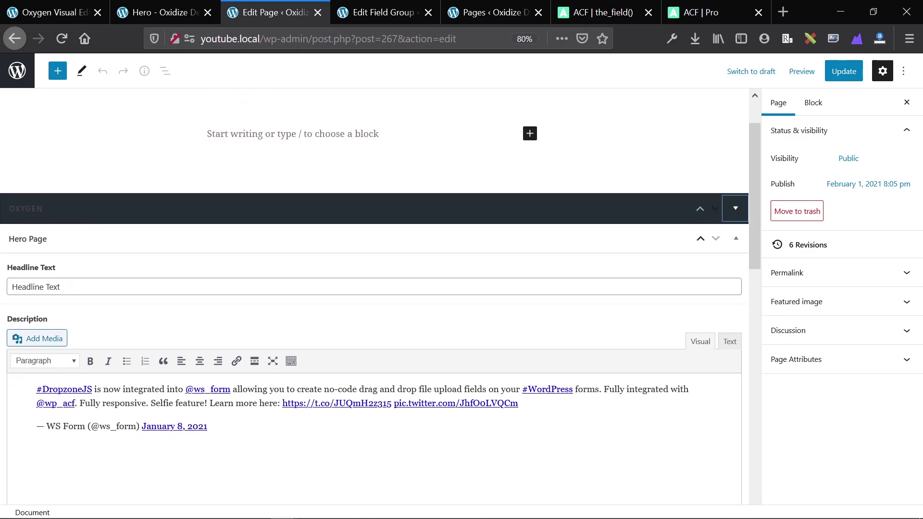
scroll(99, 283, down, 3)
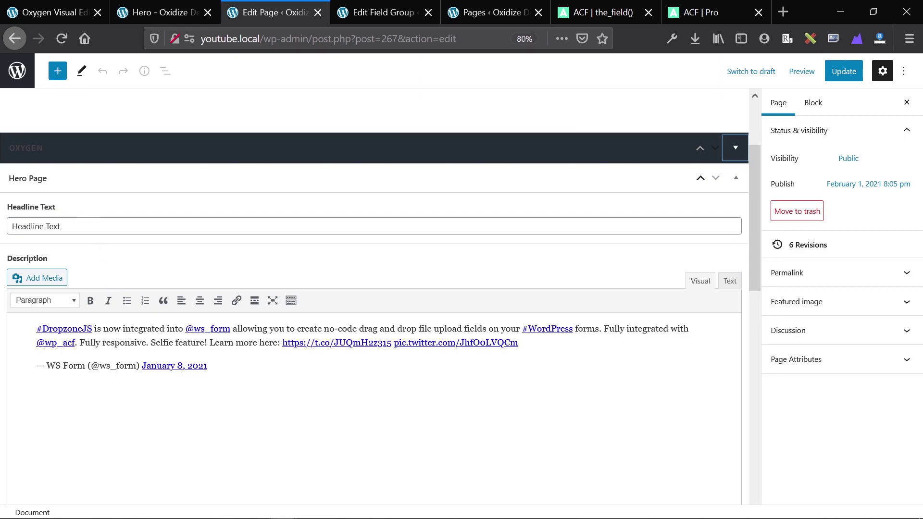
- Glance at the the_field() documentation and live Hero page, then return to the editor
click(593, 9)
scroll(593, 320, down, 10)
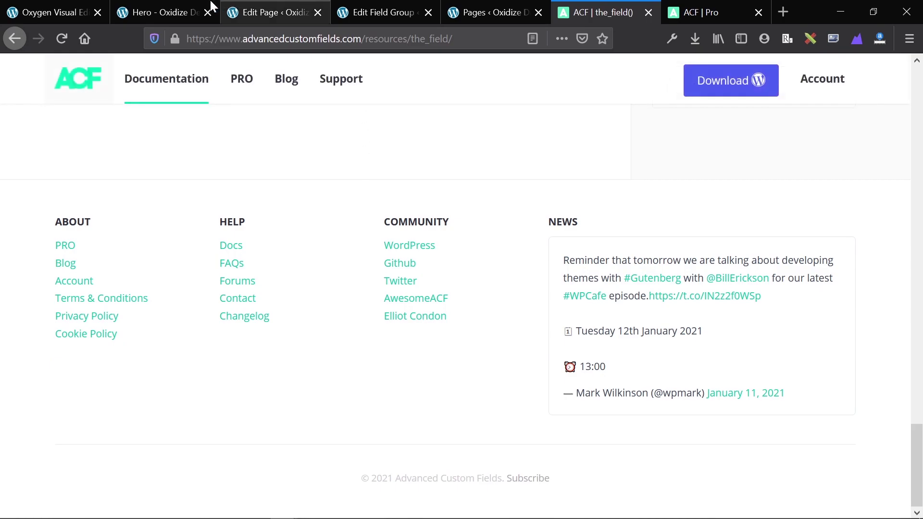
click(197, 9)
click(77, 11)
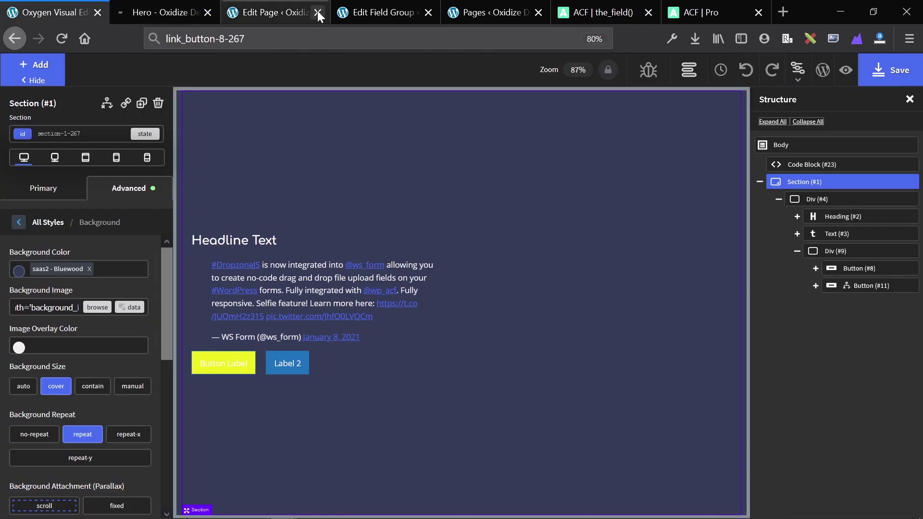
click(277, 12)
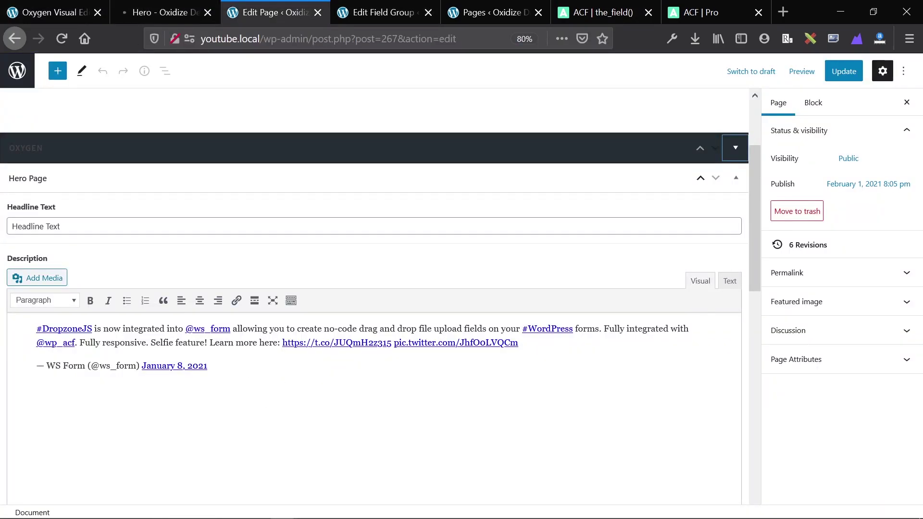
scroll(183, 319, down, 5)
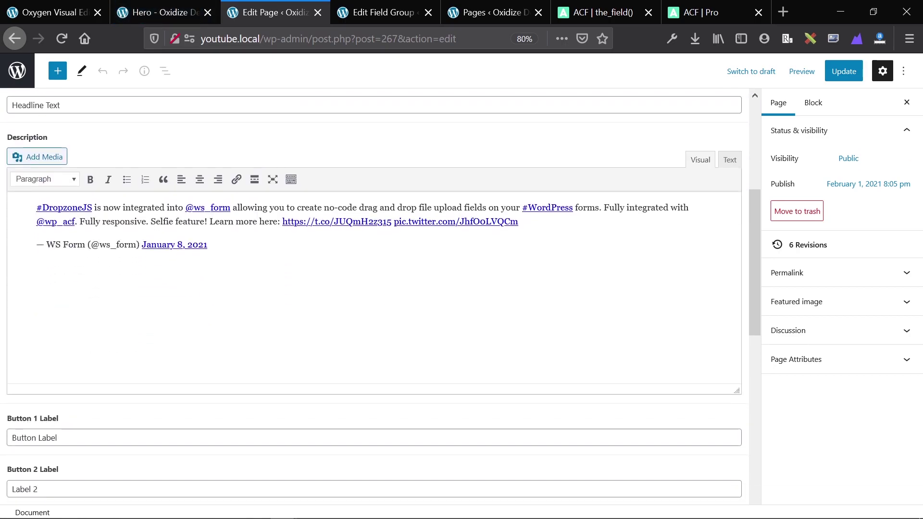
click(126, 222)
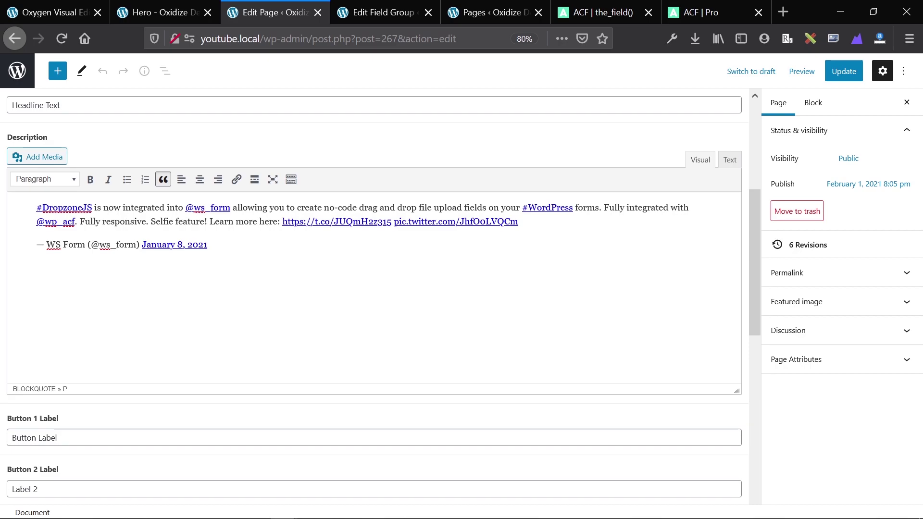
click(207, 208)
key(Down)
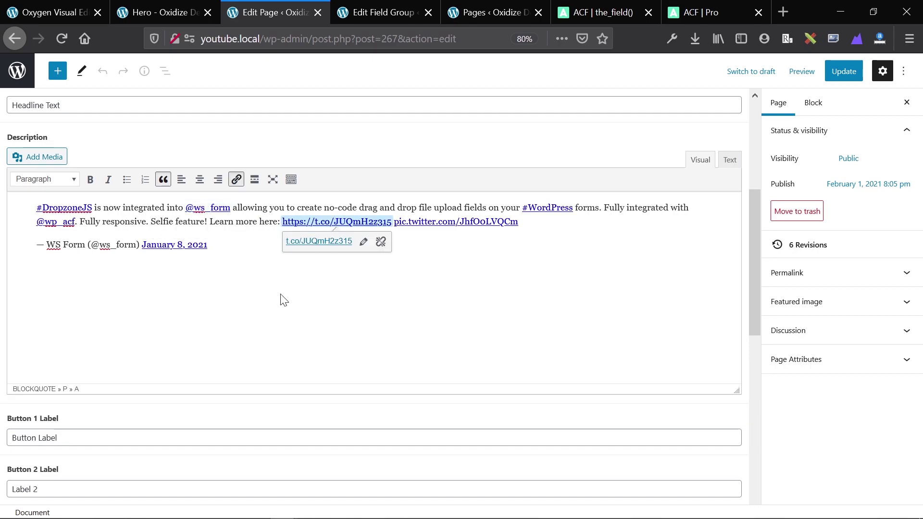
key(Down)
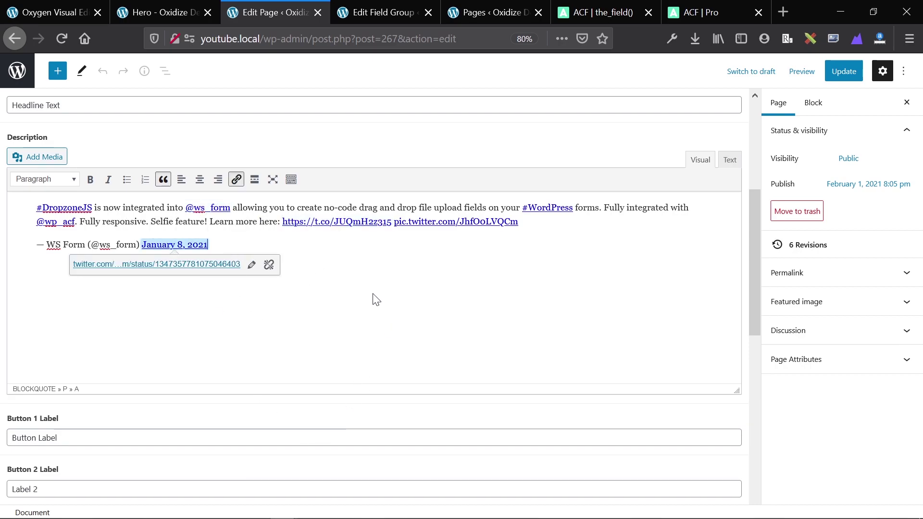
scroll(259, 274, down, 2)
scroll(87, 325, down, 3)
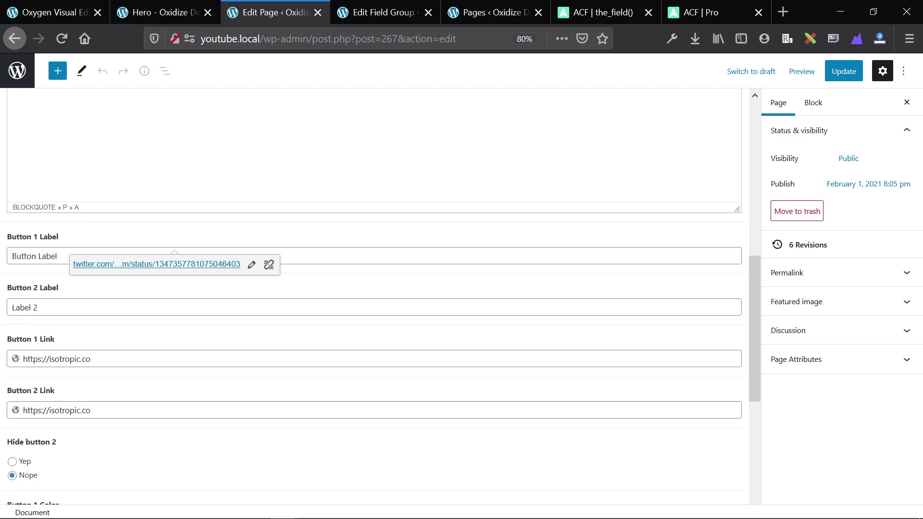
scroll(33, 404, down, 2)
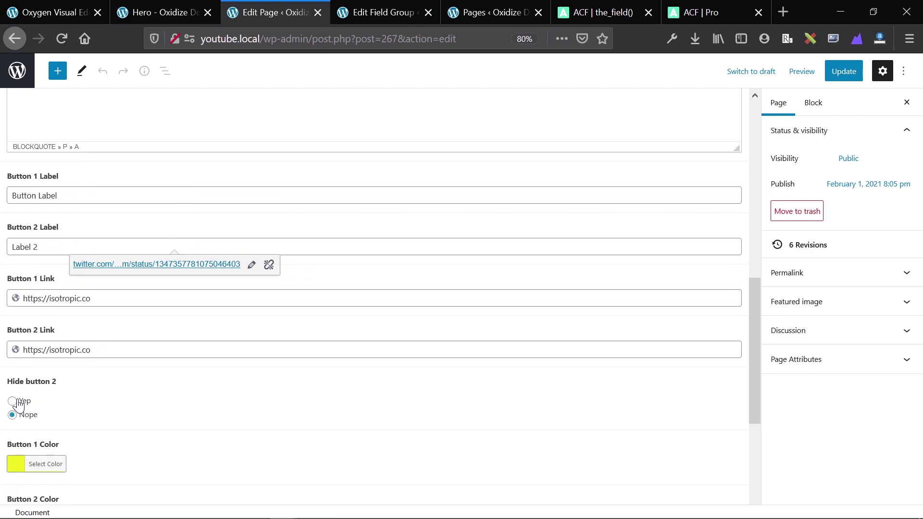
scroll(62, 340, down, 3)
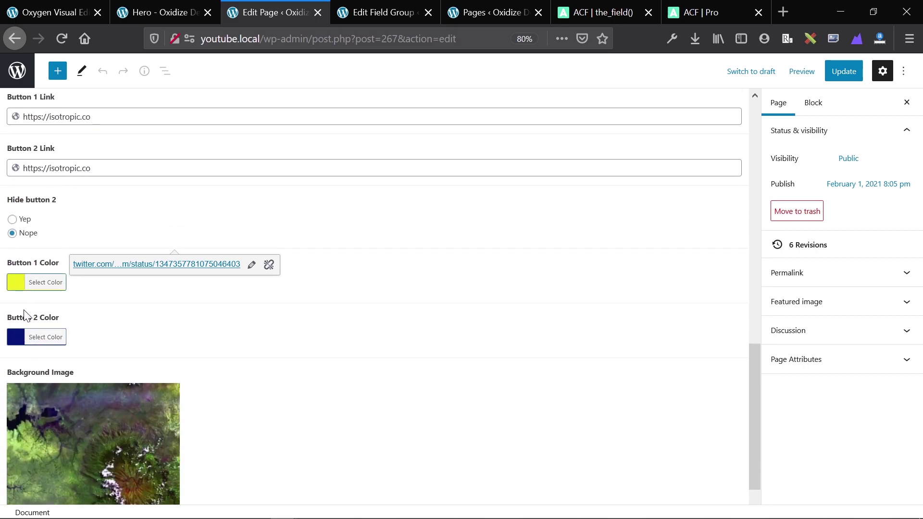
scroll(107, 452, down, 1)
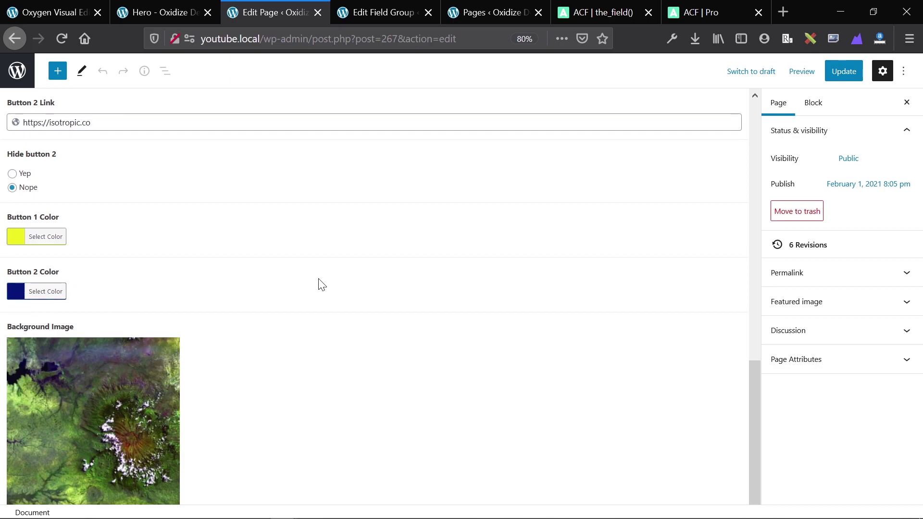
scroll(351, 319, up, 5)
scroll(352, 320, up, 5)
scroll(347, 319, down, 6)
scroll(348, 319, down, 4)
scroll(347, 319, up, 9)
scroll(347, 319, up, 3)
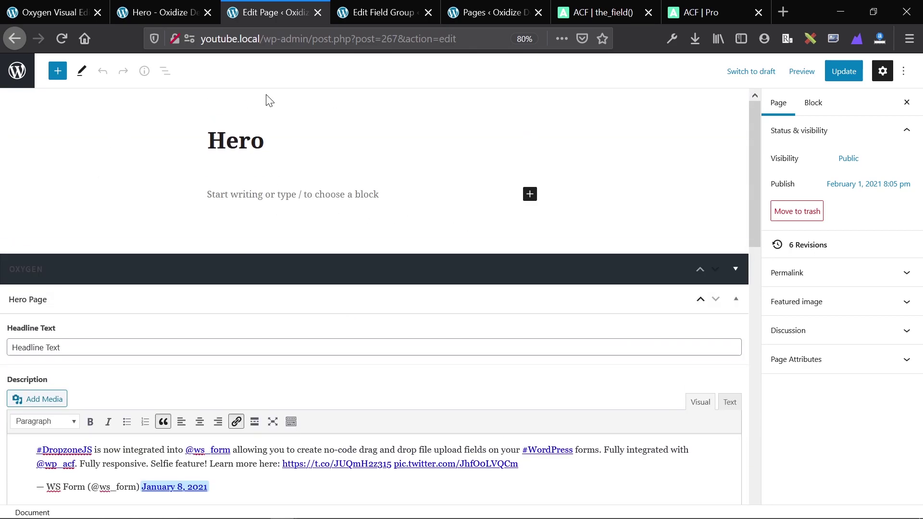
- Dismiss the January 8, 2021 link preview and scroll down the Hero Page field values
scroll(268, 100, down, 3)
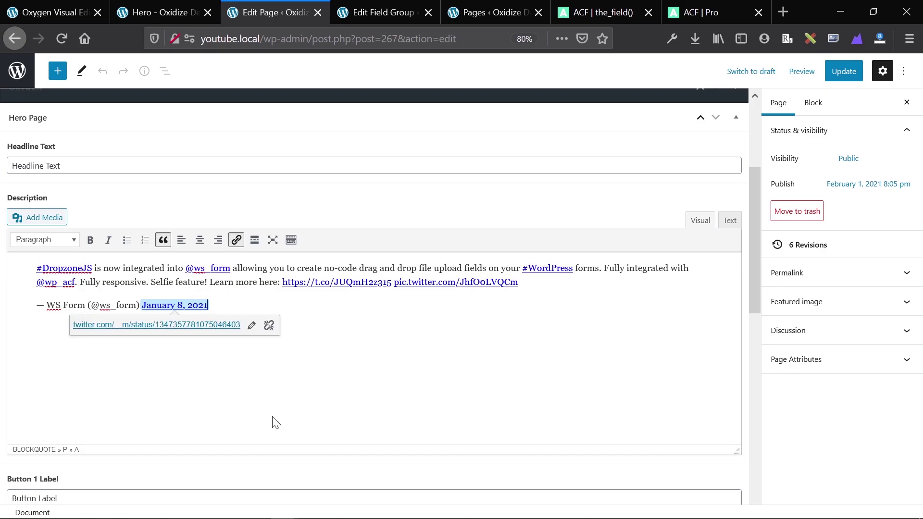
click(291, 202)
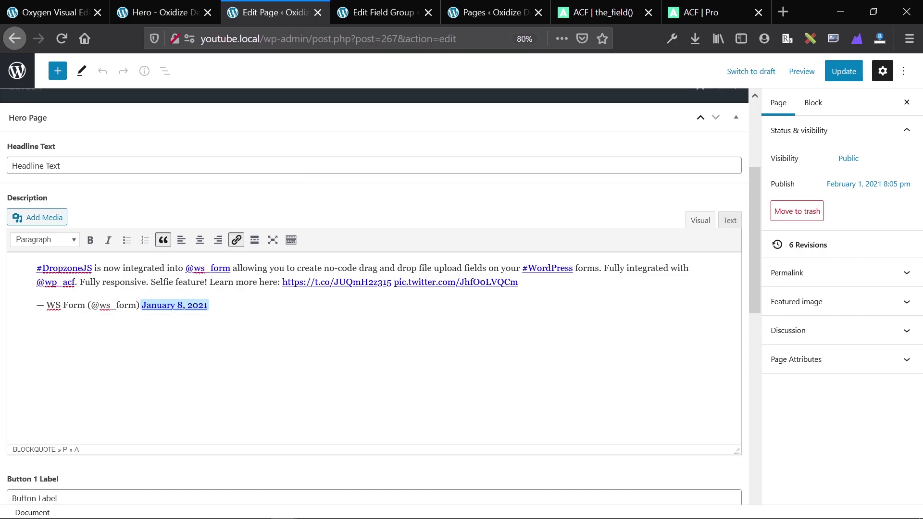
scroll(295, 197, down, 2)
scroll(307, 169, down, 2)
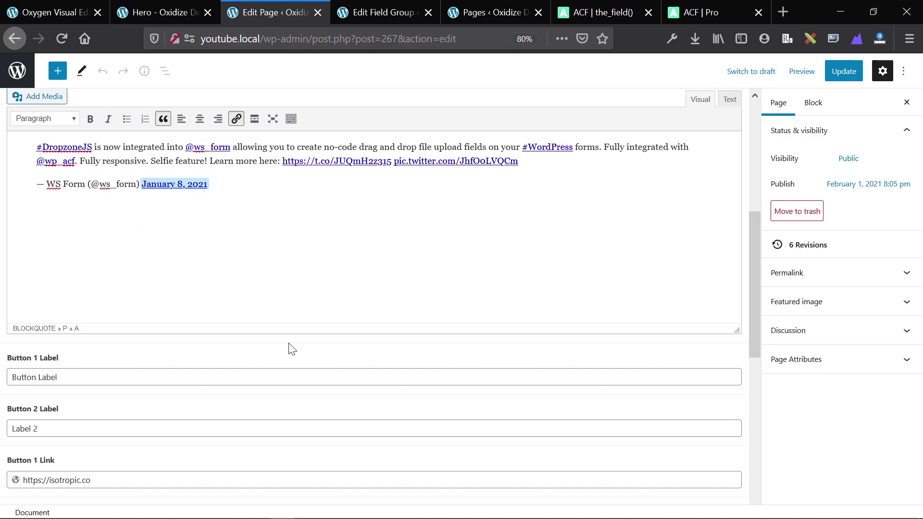
scroll(237, 367, down, 4)
scroll(229, 366, down, 2)
scroll(230, 367, down, 4)
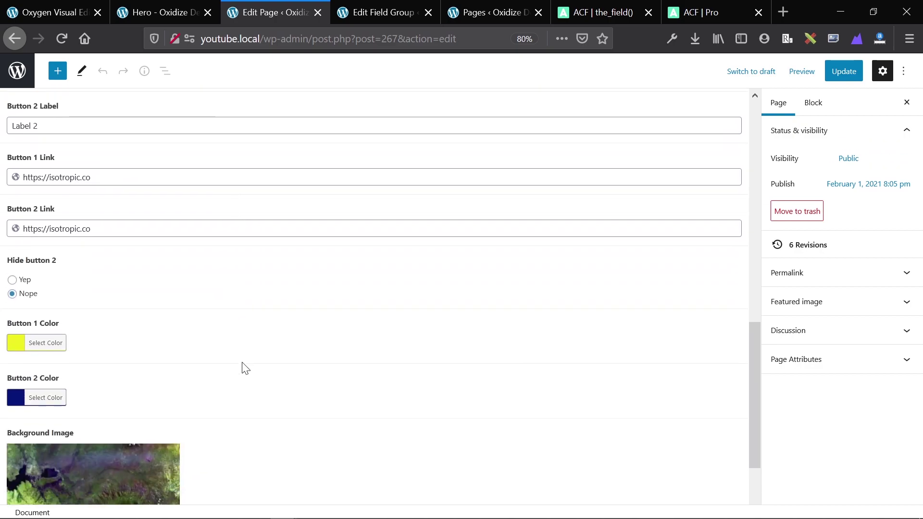
scroll(244, 366, down, 3)
scroll(243, 366, down, 1)
- Recheck the lower Hero Page fields, then view the published 'Hero - Oxidize' page
scroll(246, 355, up, 15)
scroll(247, 353, up, 5)
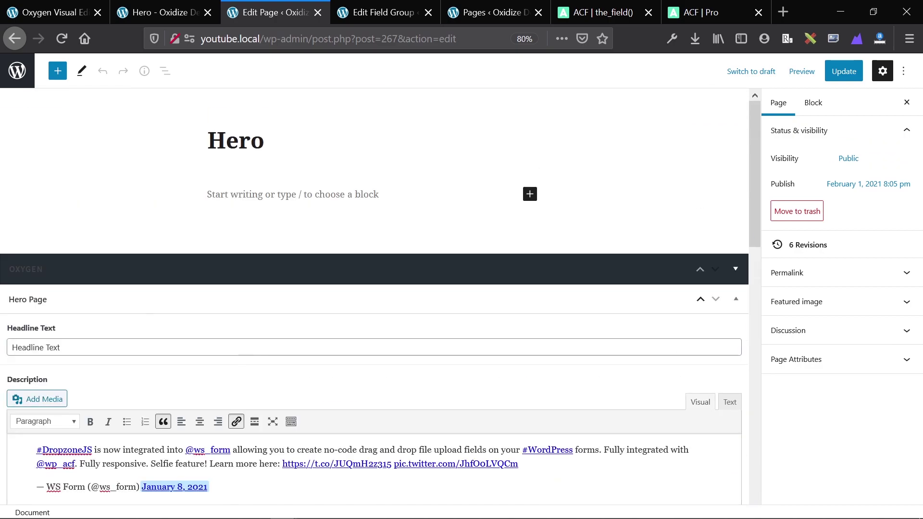
scroll(243, 353, down, 6)
scroll(244, 354, down, 6)
scroll(244, 353, down, 2)
scroll(281, 356, up, 9)
scroll(281, 356, up, 6)
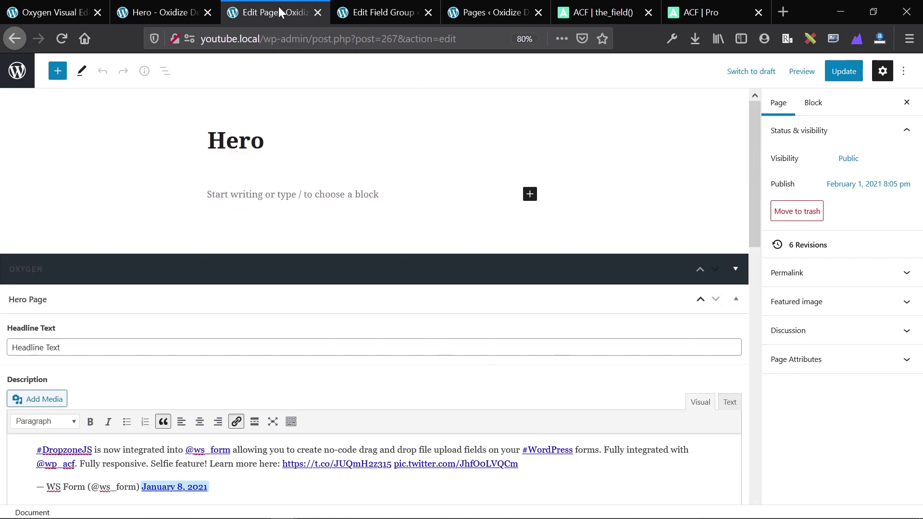
click(162, 10)
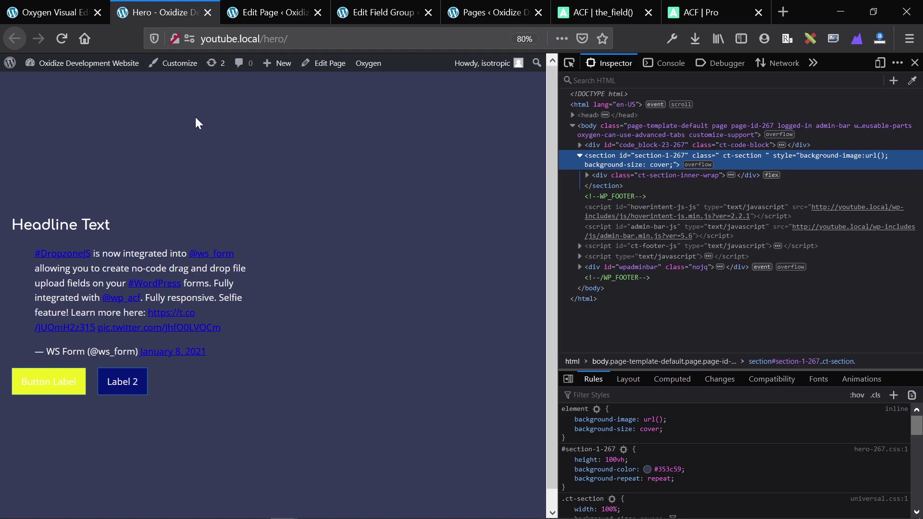
- Switch to the 'Oxygen Visual Editor' tab to resume editing the Hero section
click(60, 15)
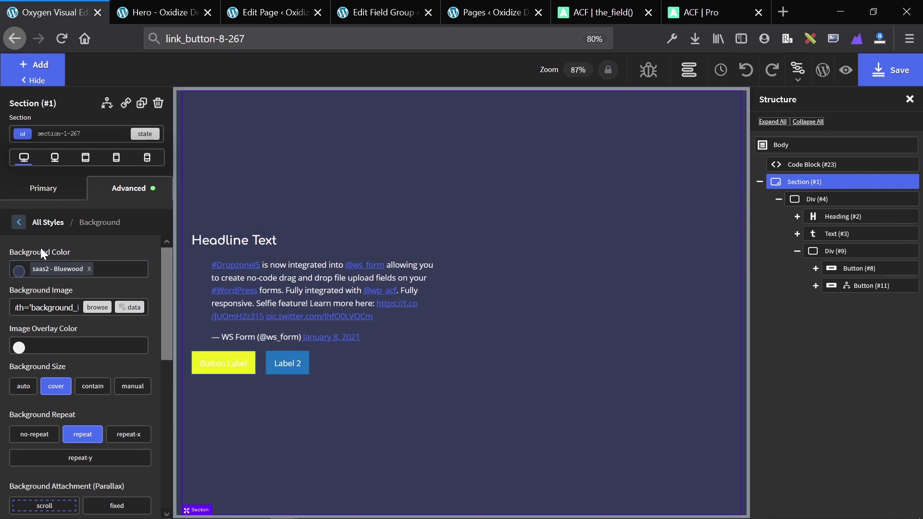
- Set the Section's background image to the ACF Background Image field via dynamic data
click(131, 307)
click(372, 189)
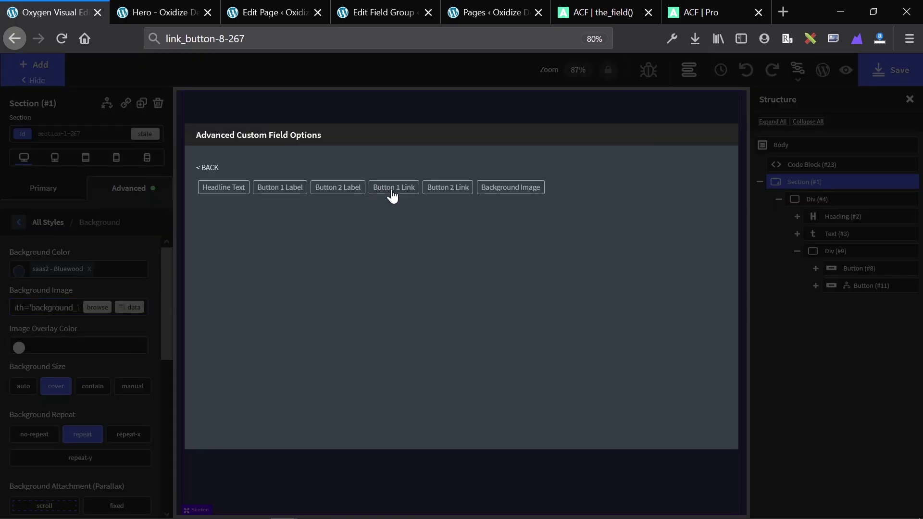
click(516, 191)
click(225, 310)
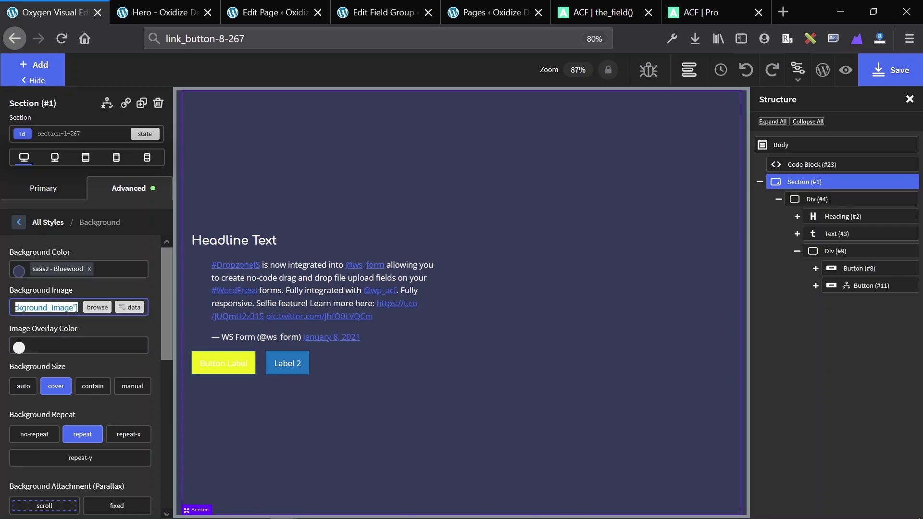
key(Home)
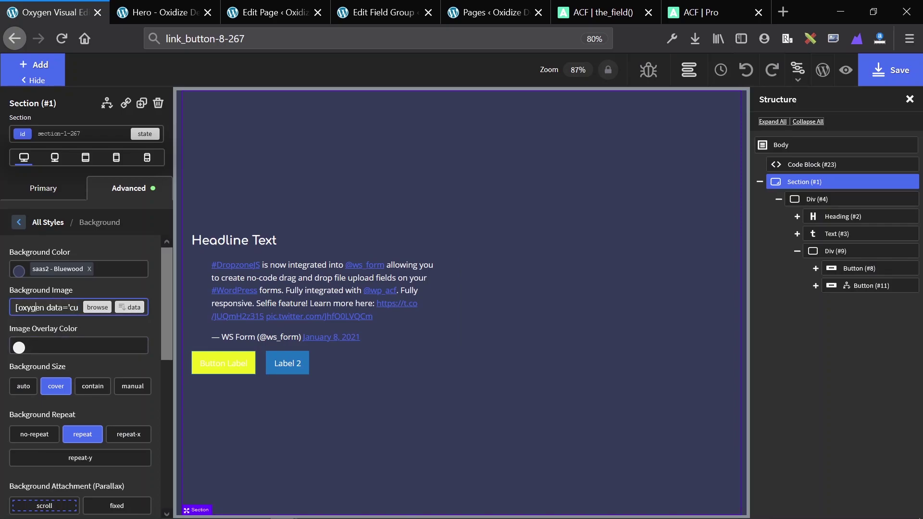
key(Right)
key(Right)
key(Right)
key(Right)
key(Right)
key(Right)
key(Right)
key(Right)
key(Right)
key(Right)
key(Right)
key(Right)
key(Right)
key(Right)
key(Right)
key(Right)
key(Right)
key(Right)
key(Right)
key(Right)
key(Right)
key(Right)
key(Right)
key(Right)
key(Right)
key(Right)
key(Right)
click(134, 278)
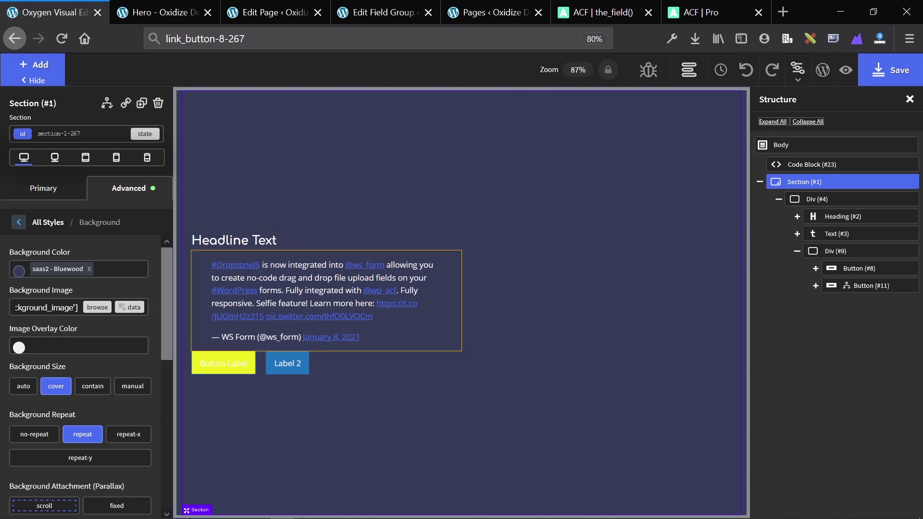
- Bind the hero Heading's text to the ACF Headline Text field through Insert Data
double_click(255, 237)
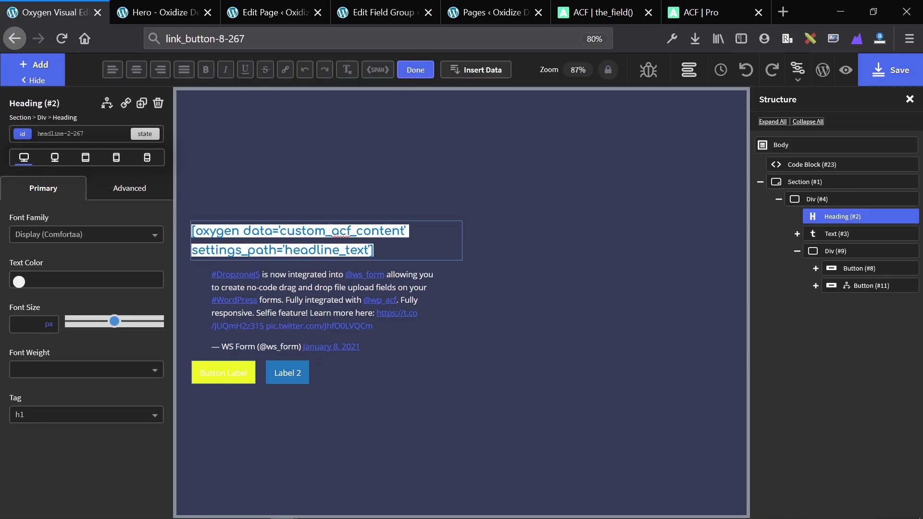
click(481, 70)
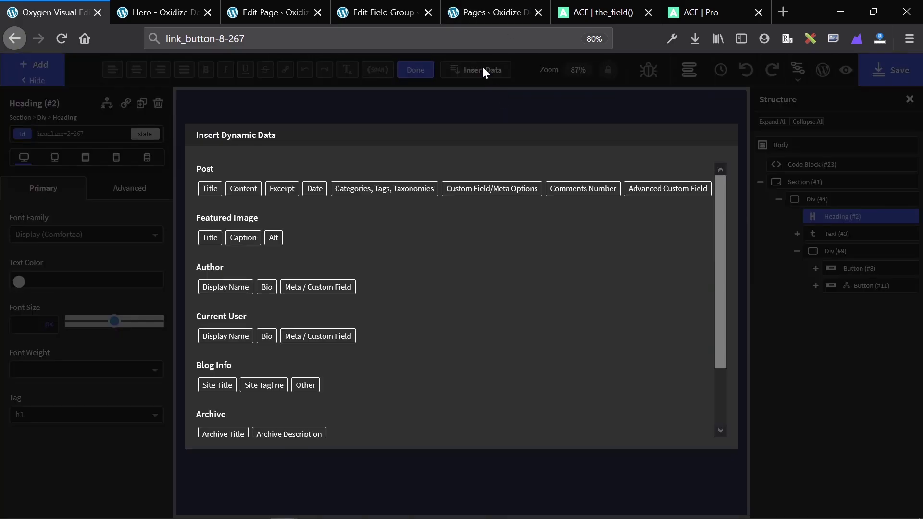
click(654, 188)
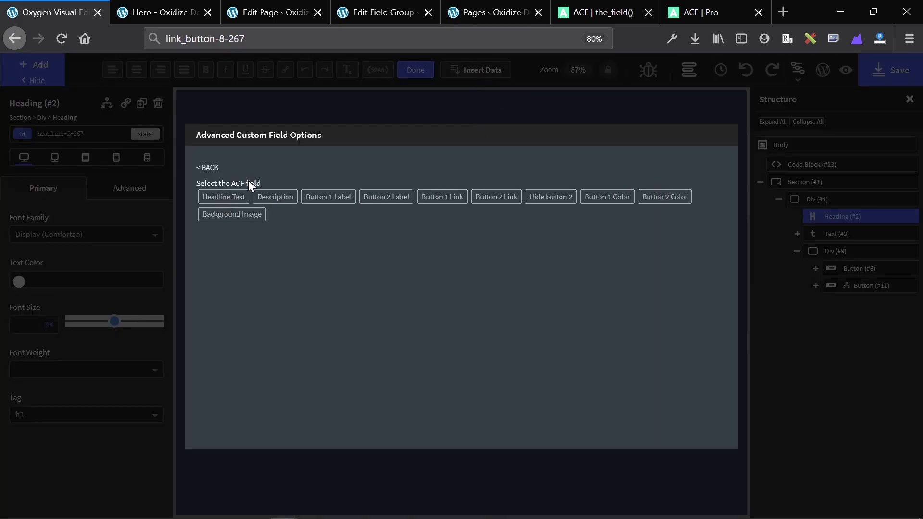
click(425, 465)
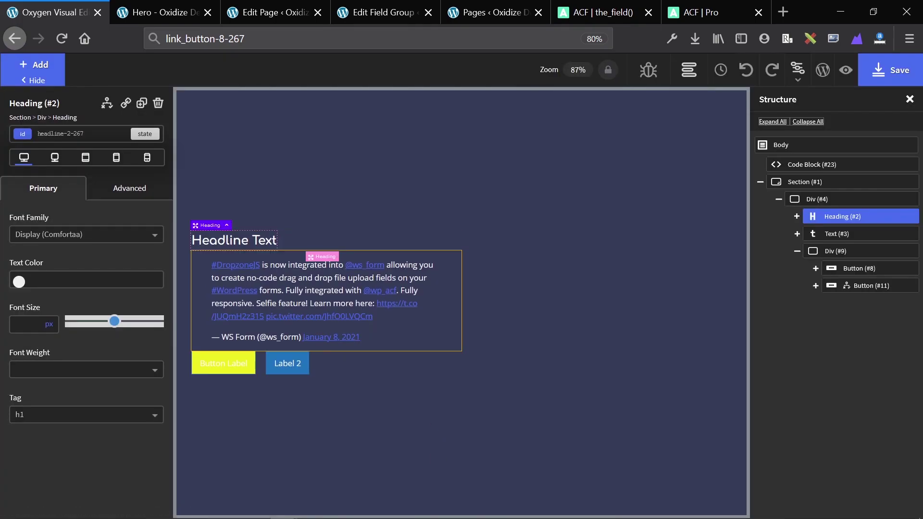
- Check the description text block's dynamic-data binding
click(296, 275)
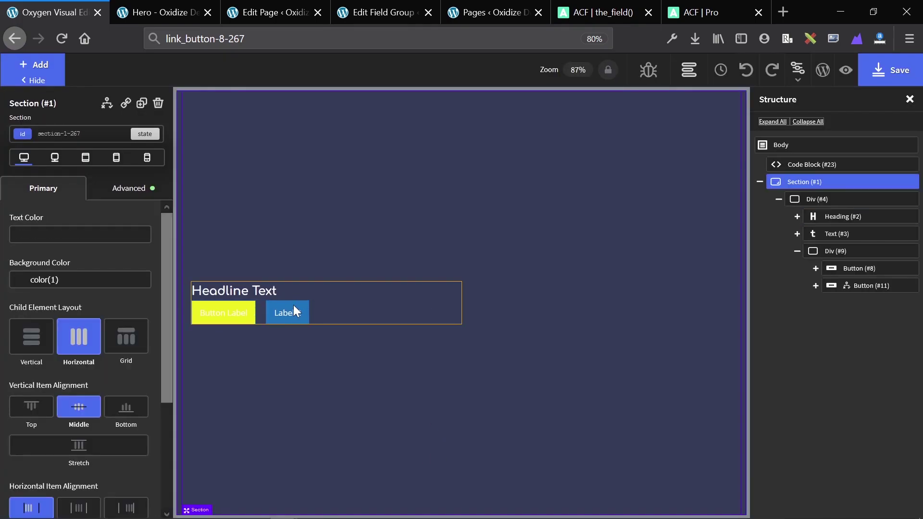
double_click(345, 305)
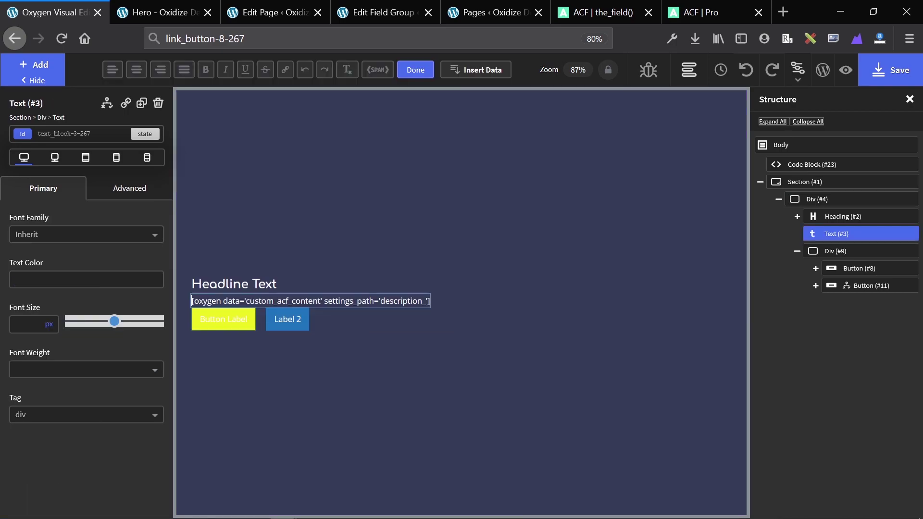
click(256, 318)
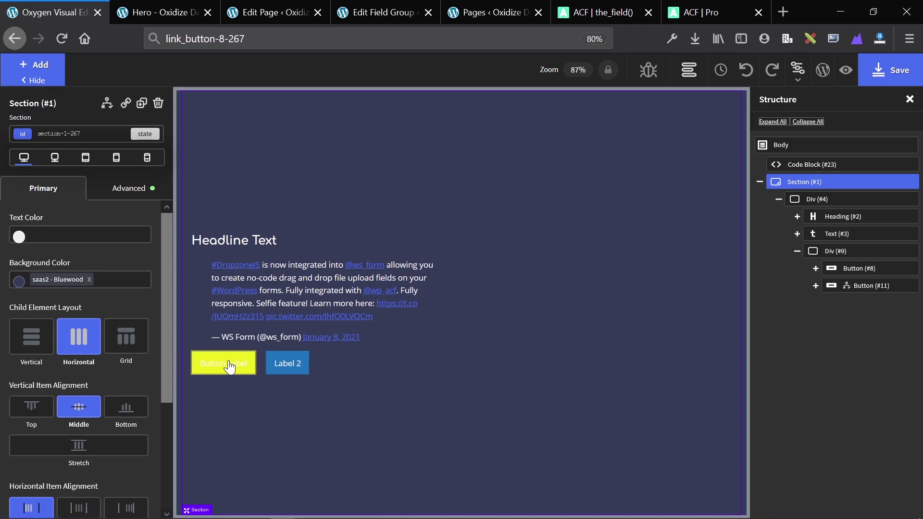
- Set the Button Label button's URL to the ACF Button 1 Link field
click(230, 368)
click(298, 358)
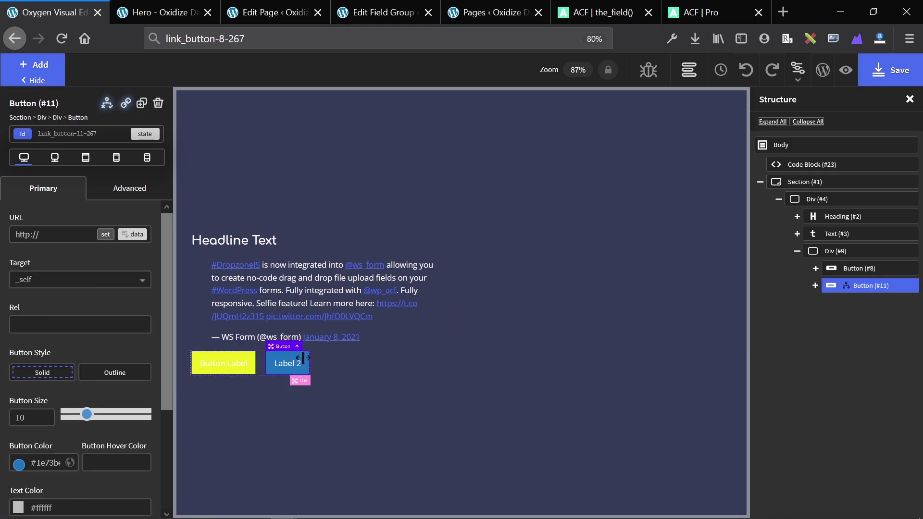
click(242, 366)
click(135, 234)
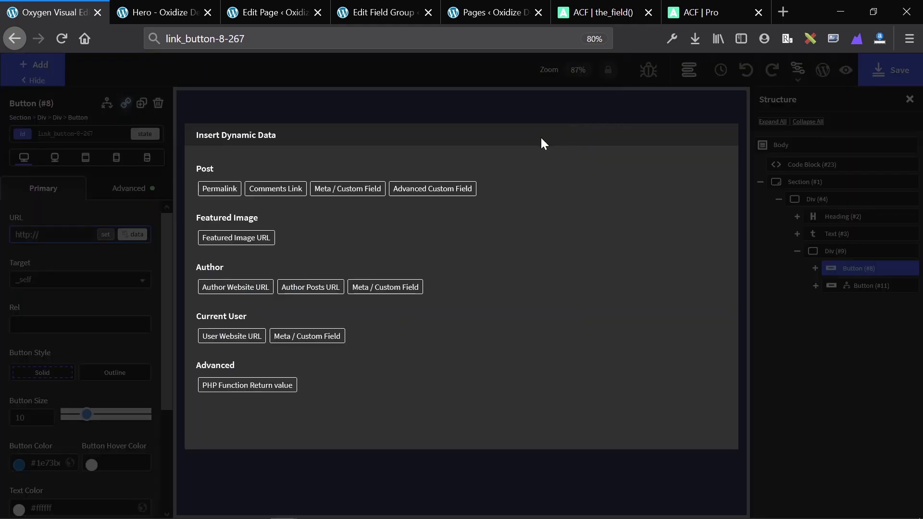
click(425, 194)
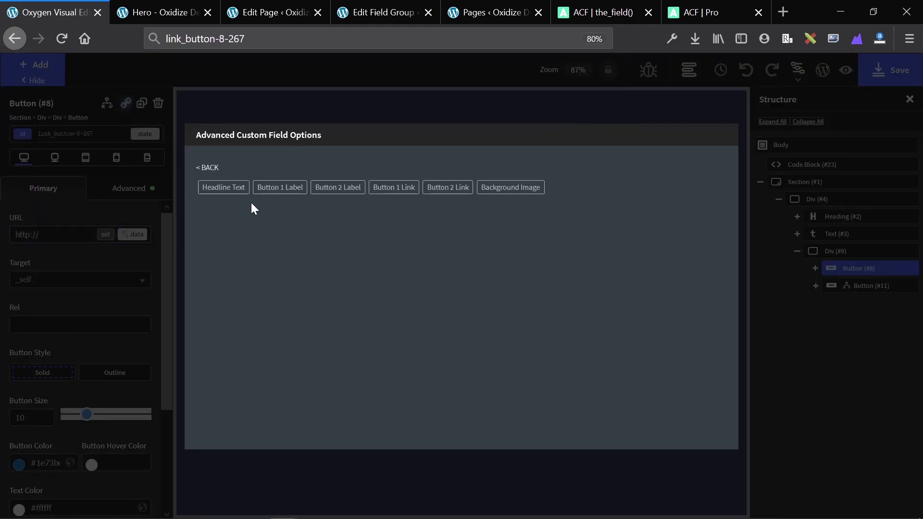
click(410, 192)
- Set the Label 2 button's URL to the ACF Button 2 Link field and verify it
click(287, 363)
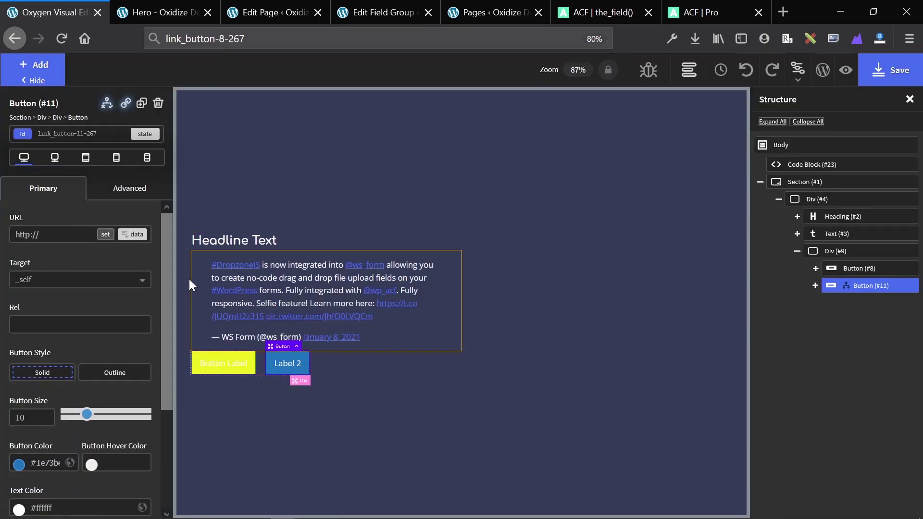
click(144, 238)
click(455, 191)
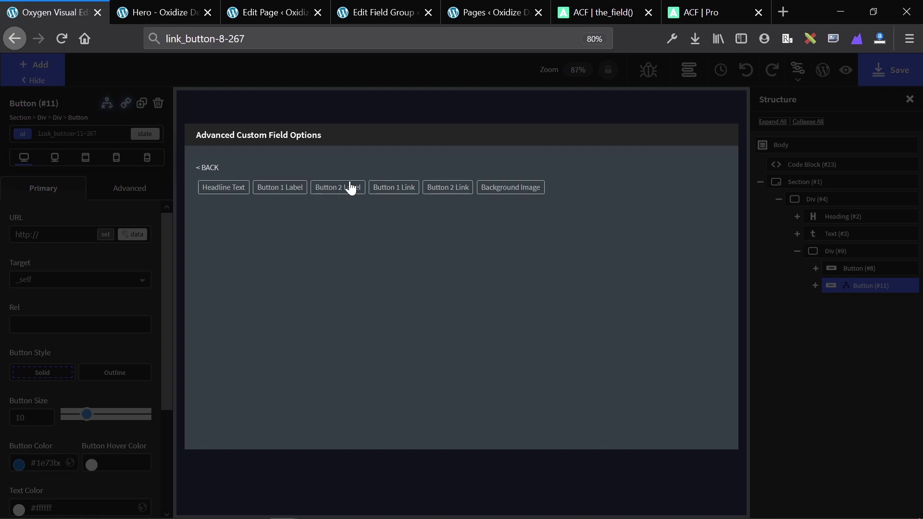
click(442, 187)
click(338, 437)
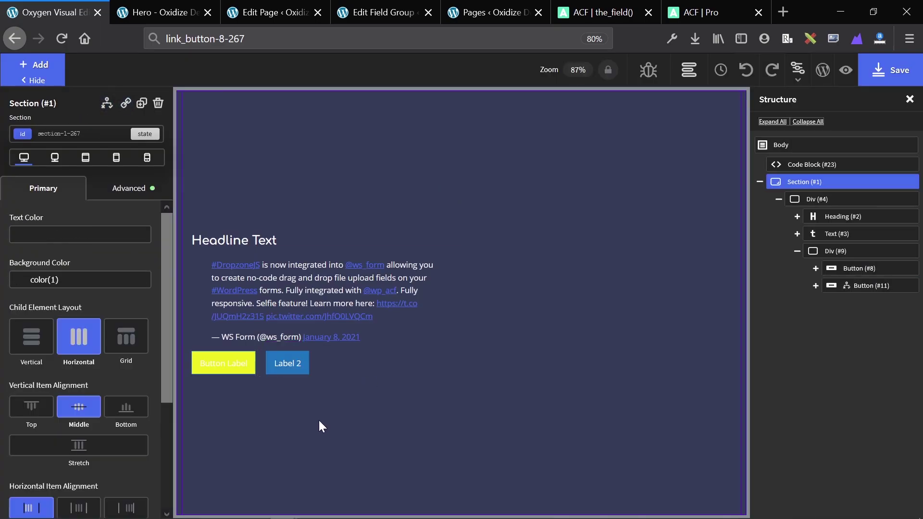
click(287, 365)
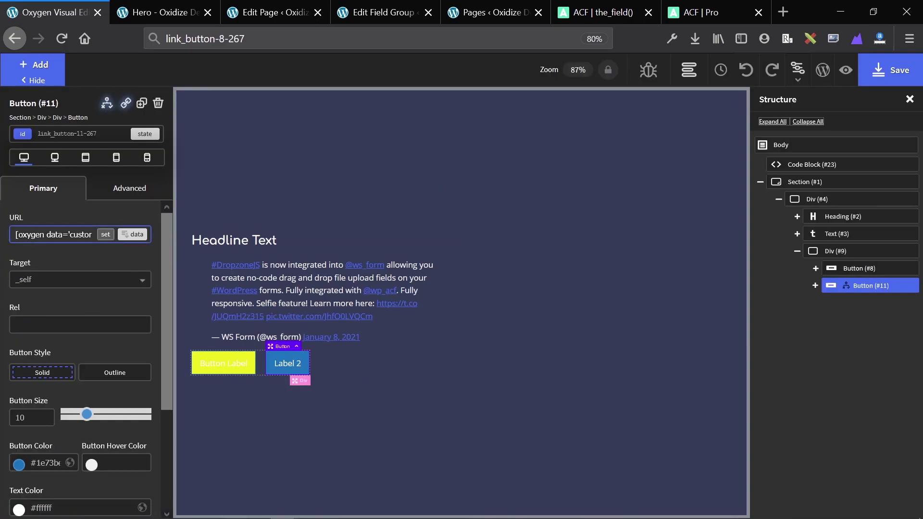
click(506, 301)
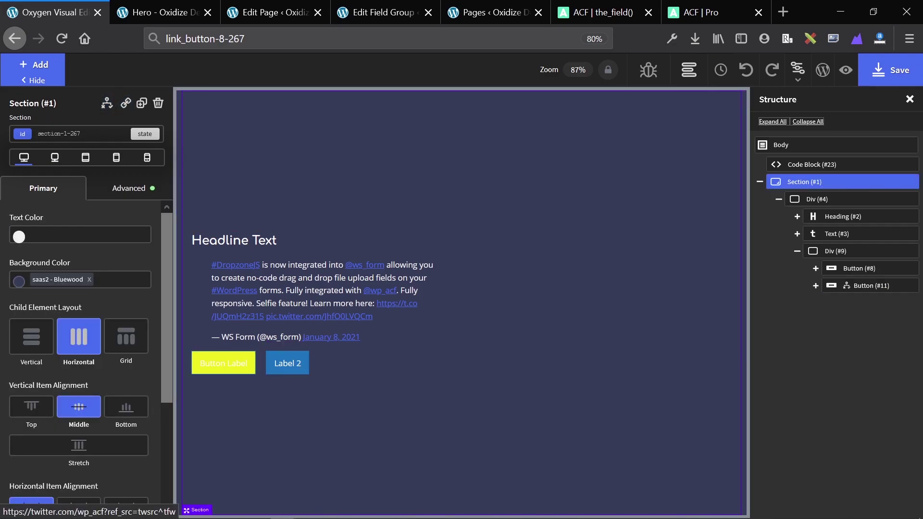
- Set Hide button 2 to Yep, update the page, and reload the live Hero page
click(297, 13)
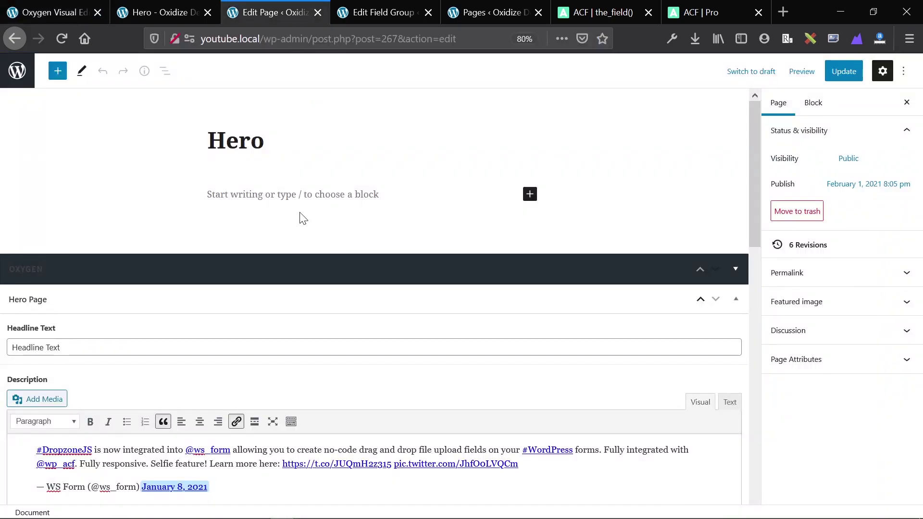
scroll(315, 240, down, 5)
scroll(315, 241, down, 4)
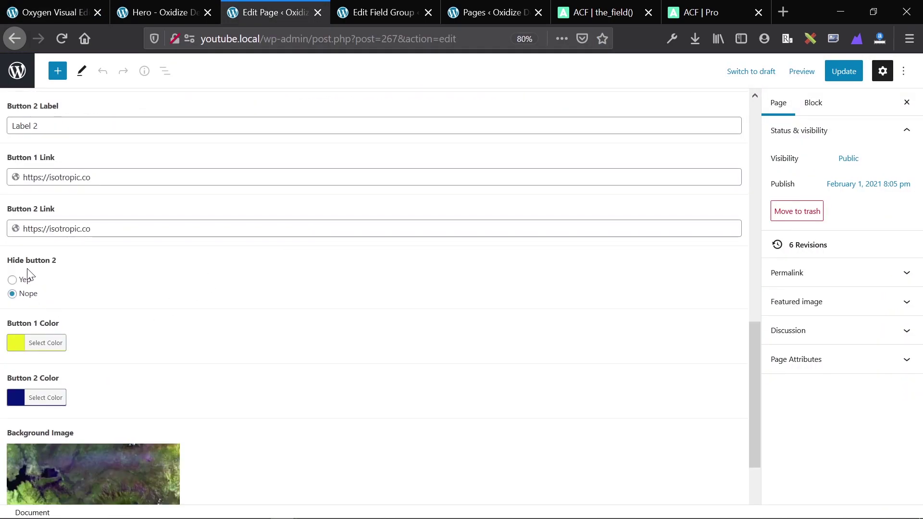
click(12, 281)
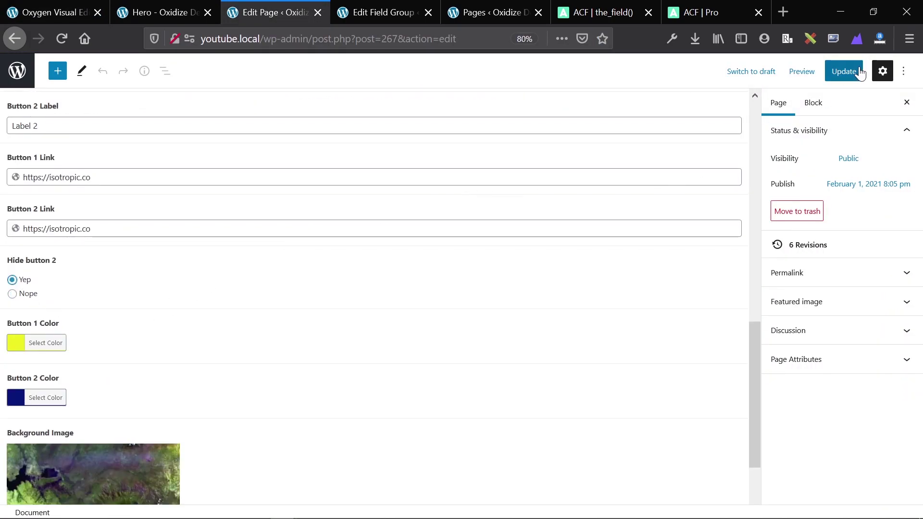
click(846, 72)
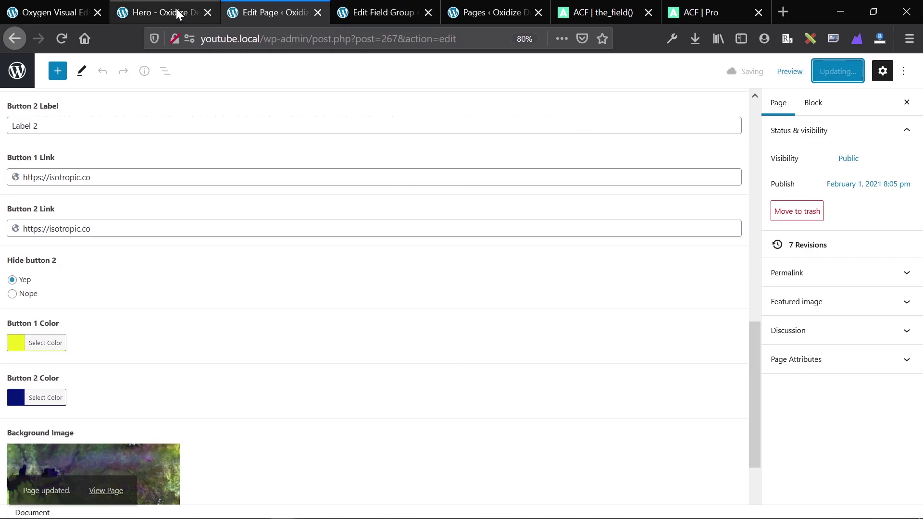
click(177, 13)
click(62, 39)
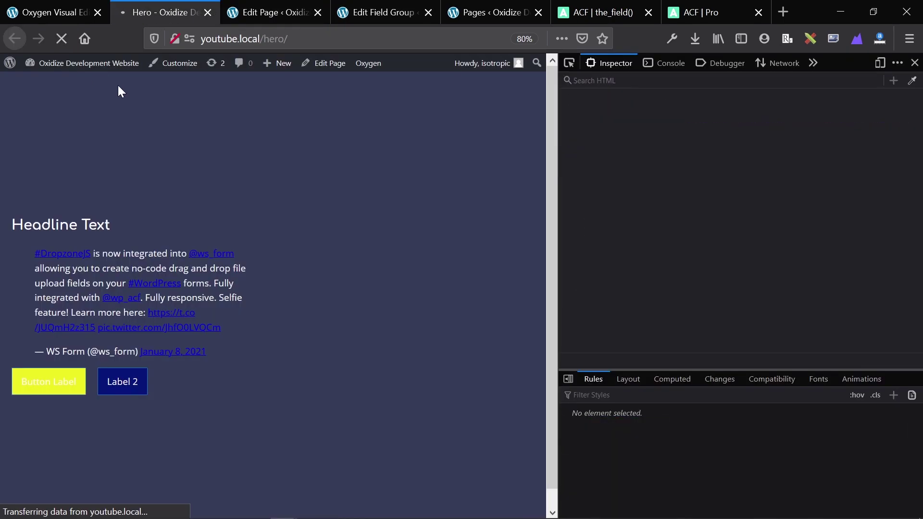
- Set Hide button 2 back to Nope, update again, and reload the front end
click(338, 16)
click(299, 17)
scroll(56, 370, down, 3)
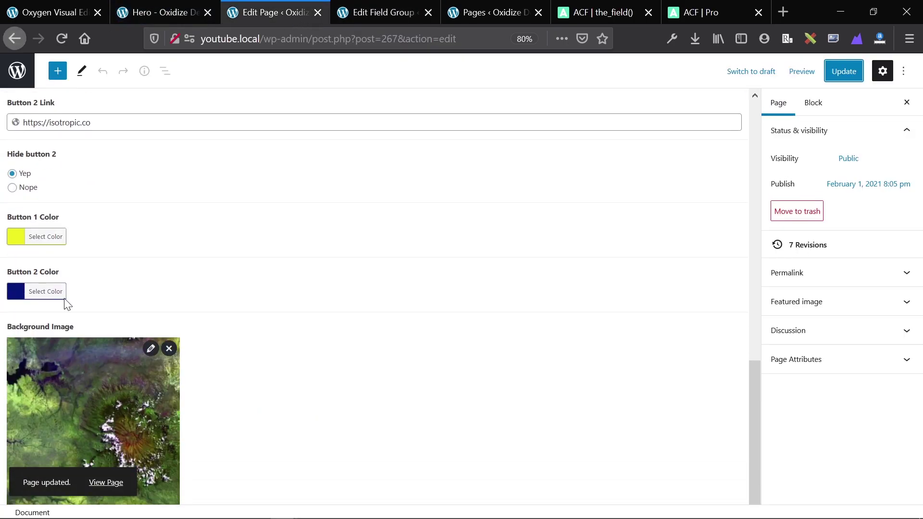
scroll(58, 287, up, 3)
click(12, 309)
click(844, 71)
click(192, 13)
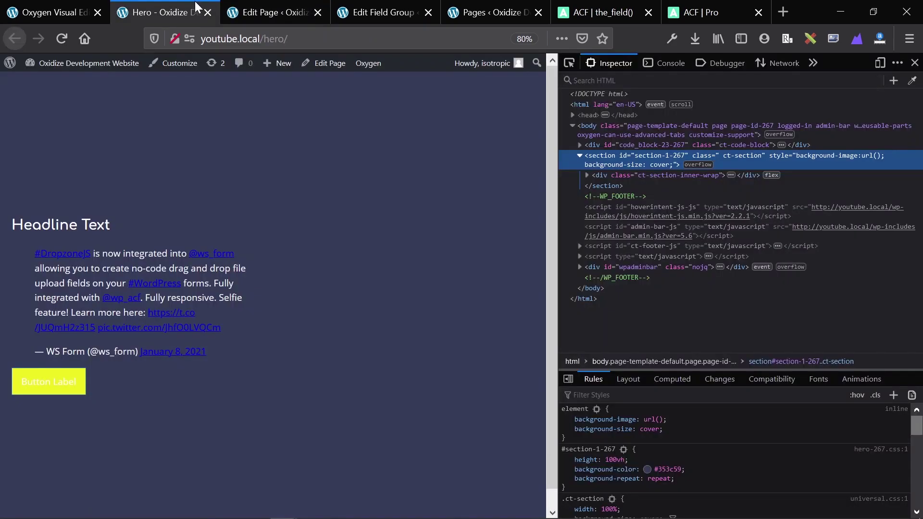
click(66, 36)
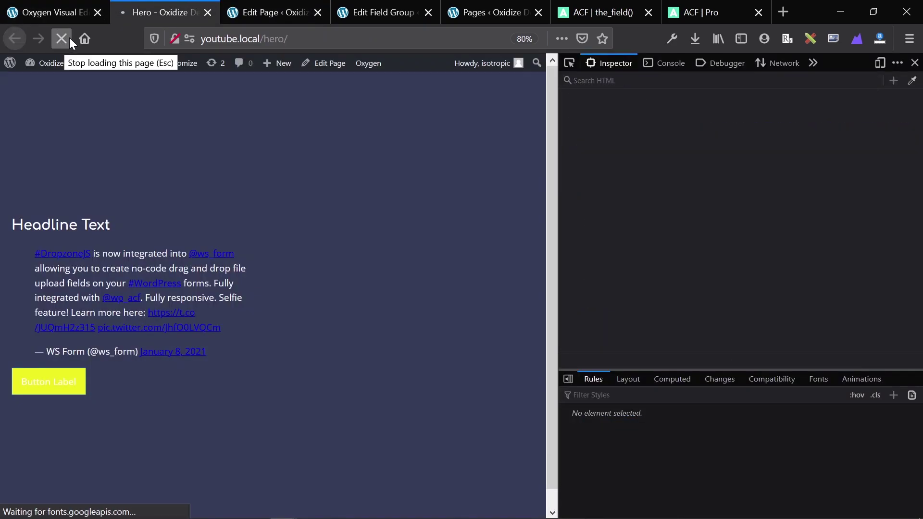
- Inspect the second button's (Label 2) visibility condition: hide_button equals Nope
click(66, 5)
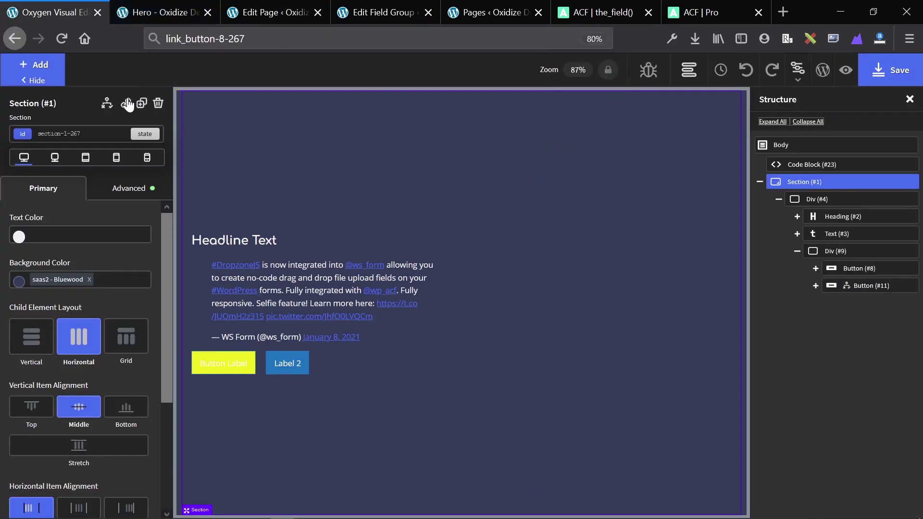
click(850, 288)
click(107, 104)
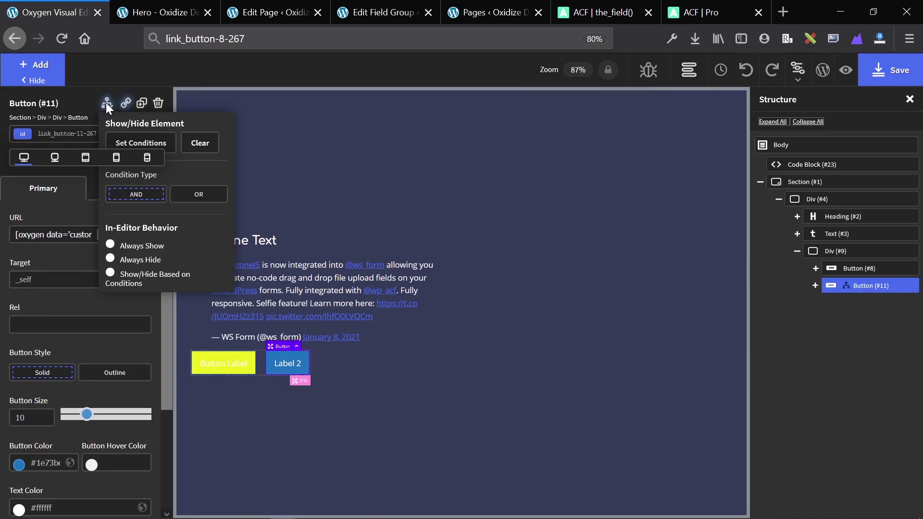
click(169, 142)
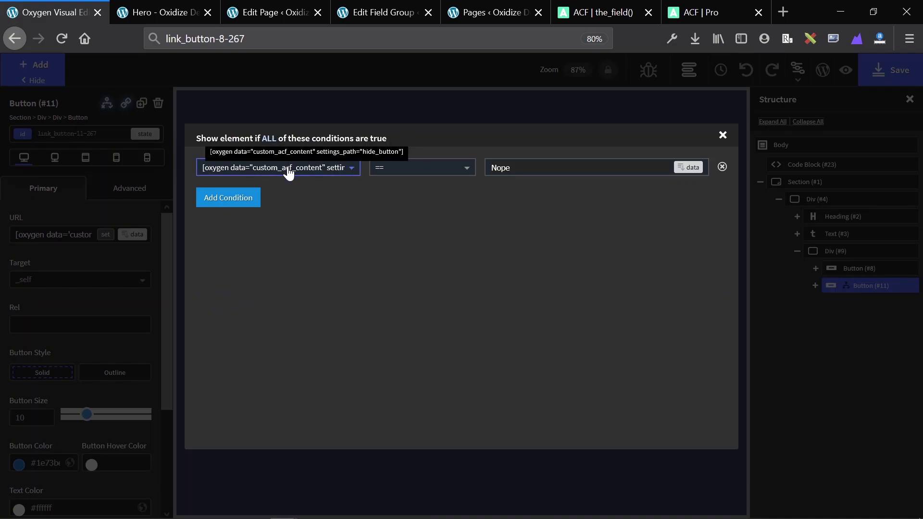
click(380, 12)
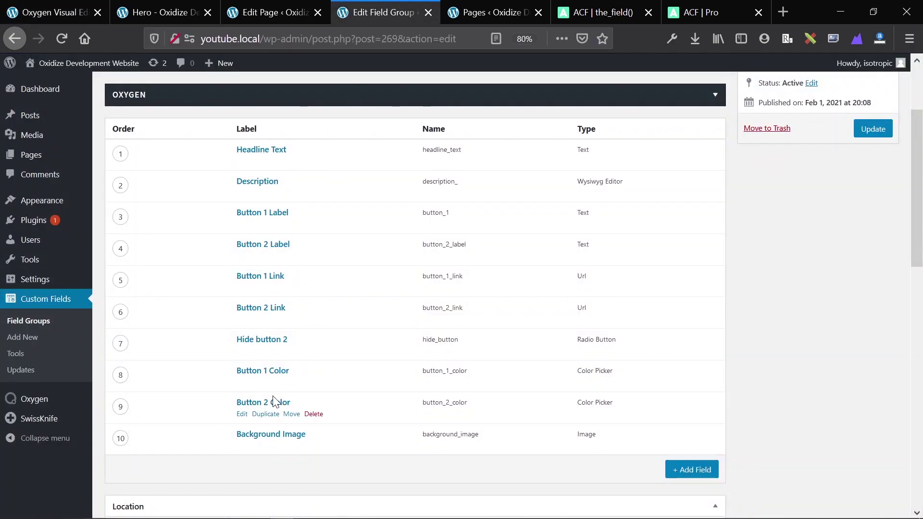
mouse_move(261, 343)
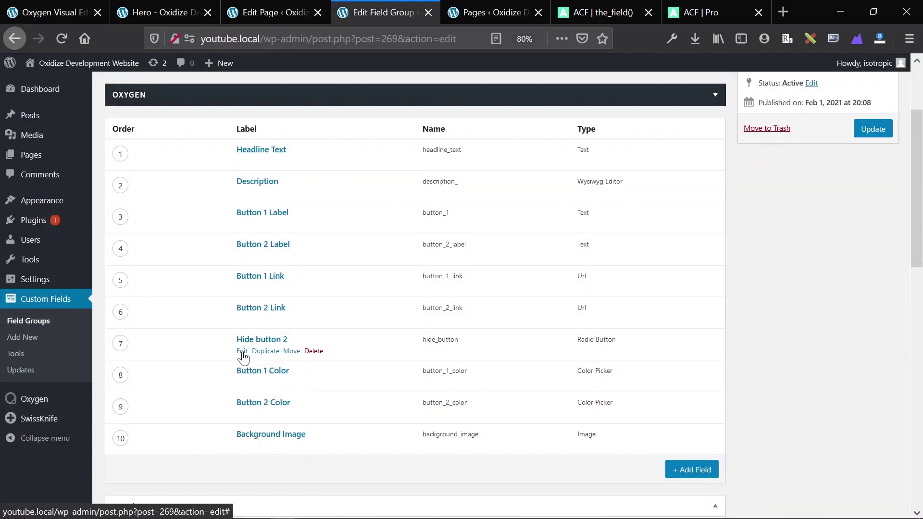
- Expand the Hide button 2 field and confirm its Yep and Nope choices
click(242, 352)
scroll(367, 350, down, 3)
scroll(367, 350, down, 5)
scroll(367, 351, down, 1)
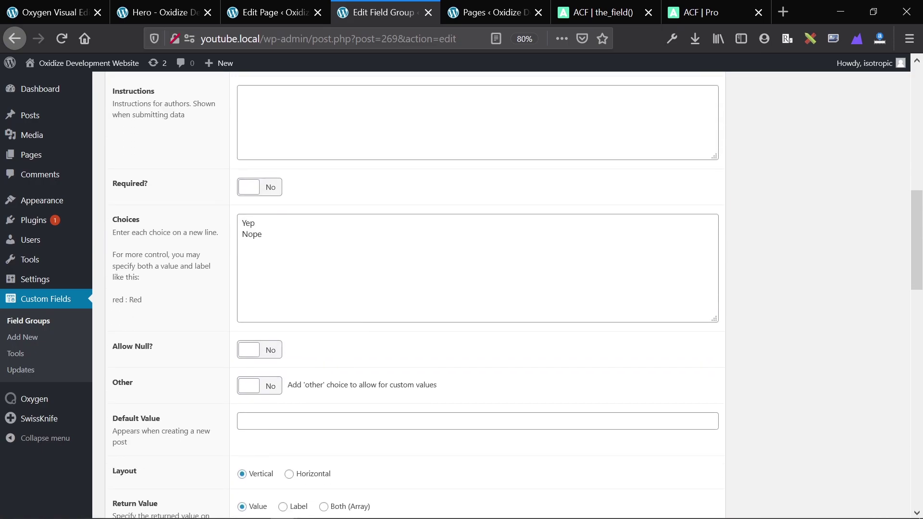
click(164, 8)
click(53, 12)
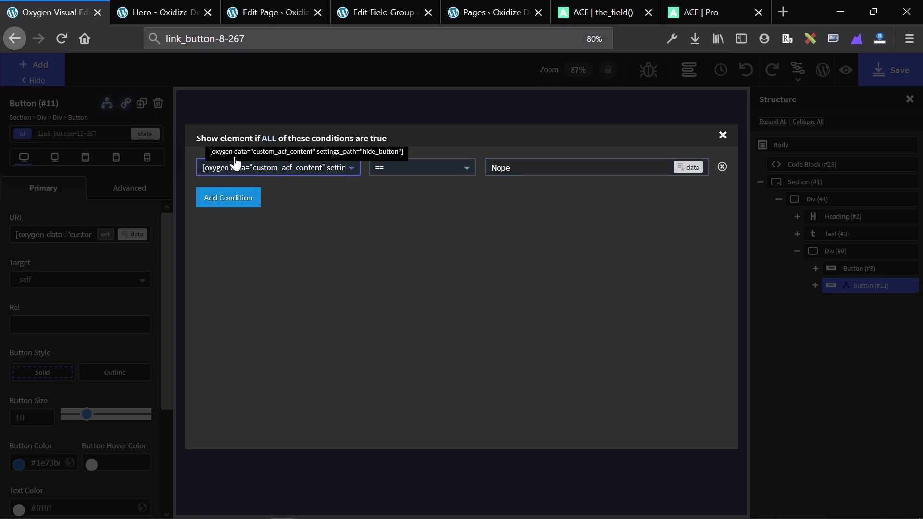
- Close the second button's conditions modal and select the hero Section (#1)
click(508, 84)
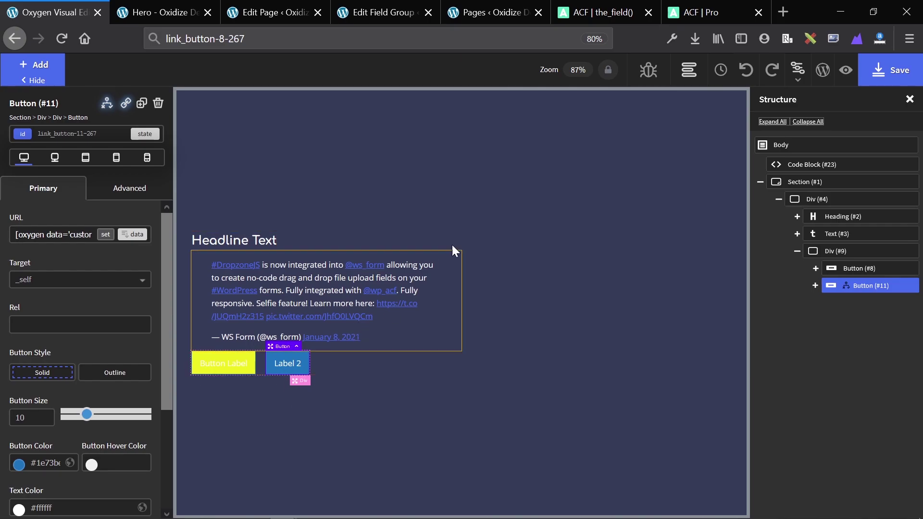
click(446, 168)
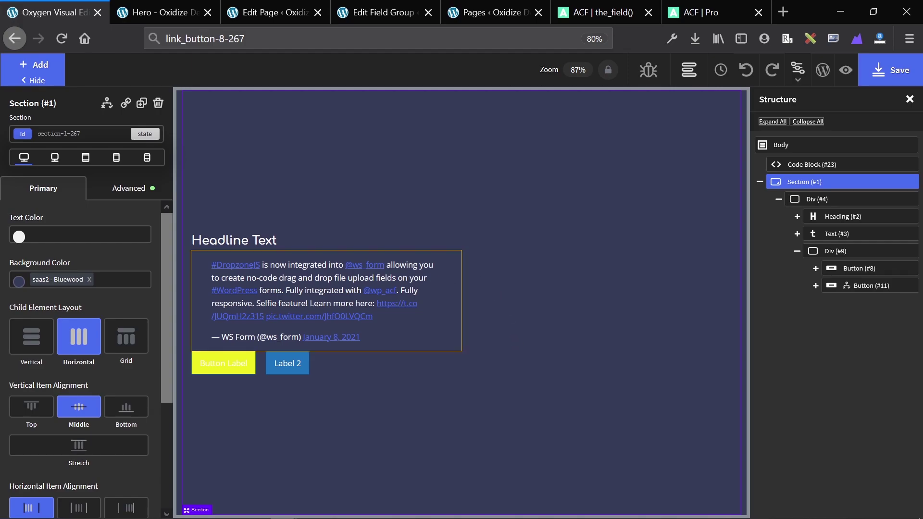
mouse_move(812, 164)
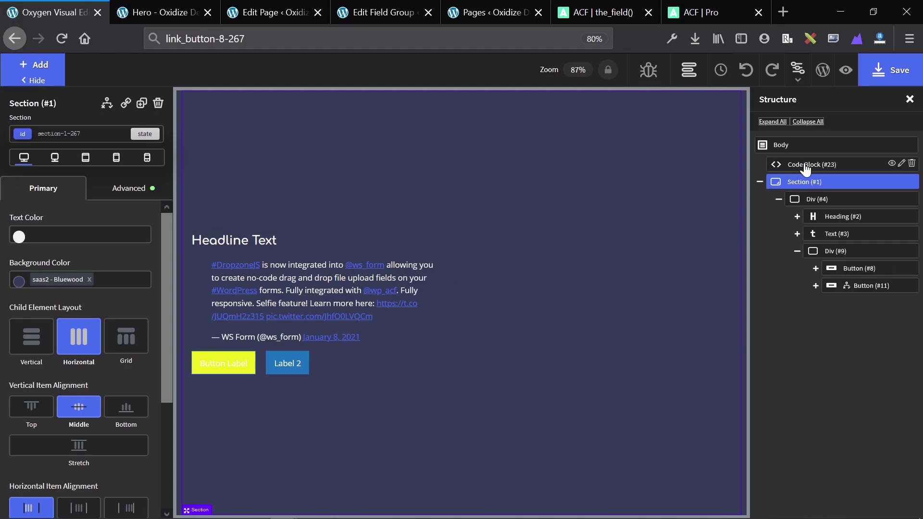
- Read the the_field() reference down to its first example, marking text_field
click(593, 10)
middle_click(426, 224)
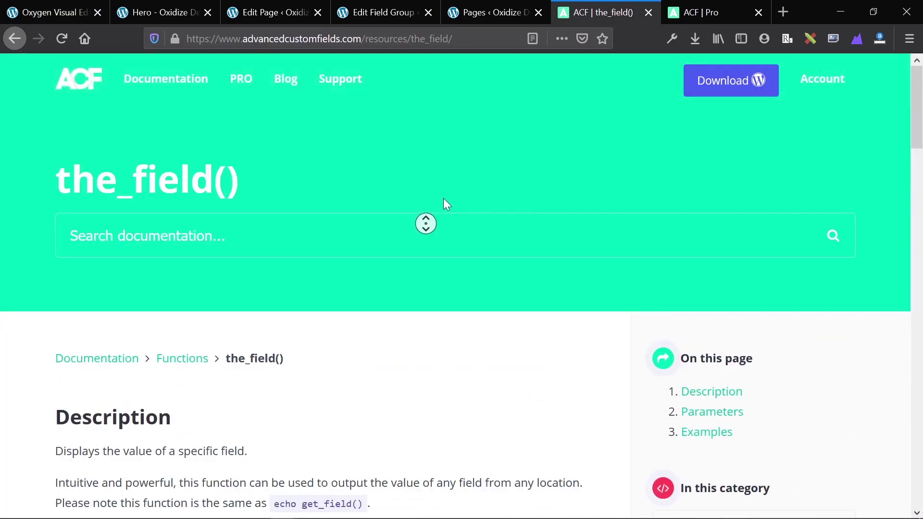
middle_click(381, 163)
scroll(260, 208, down, 3)
triple_click(144, 103)
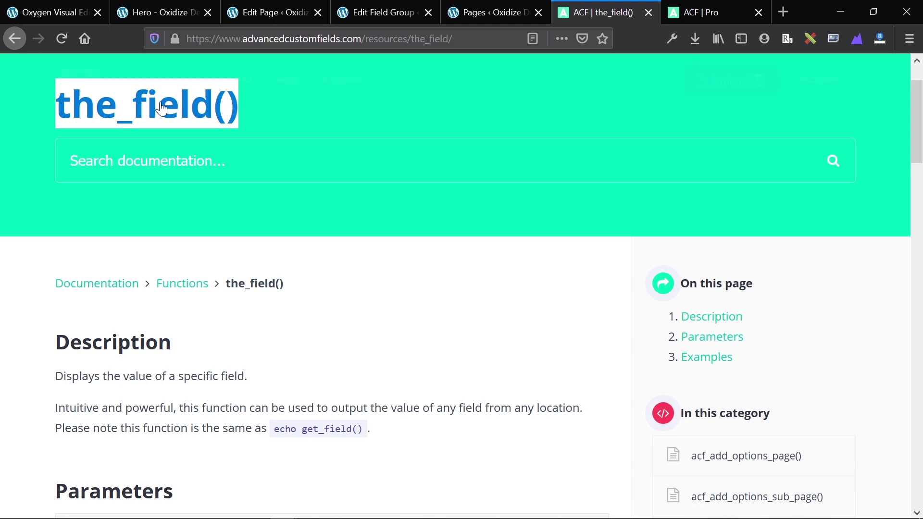
scroll(239, 264, down, 9)
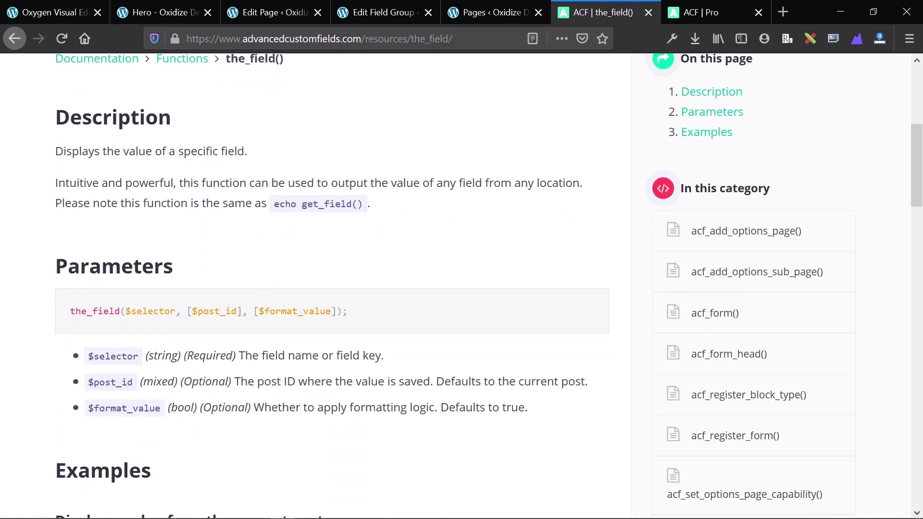
scroll(226, 288, down, 15)
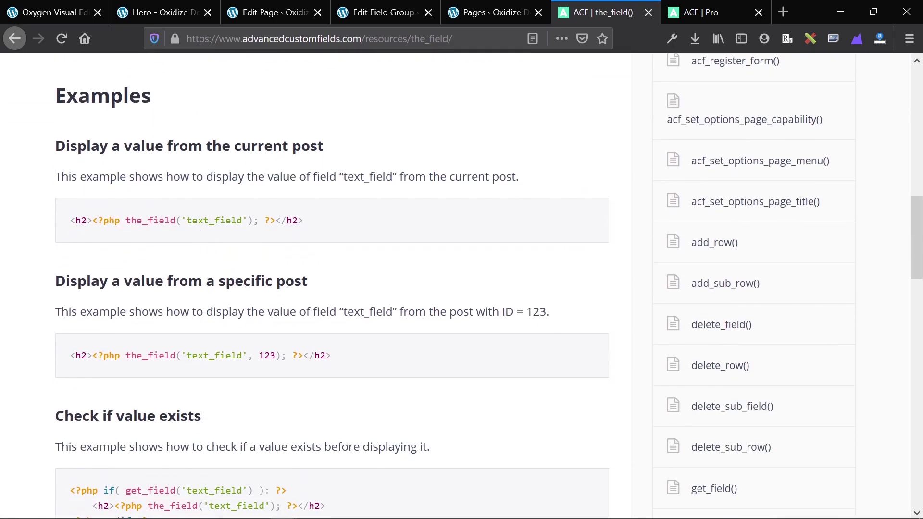
double_click(214, 221)
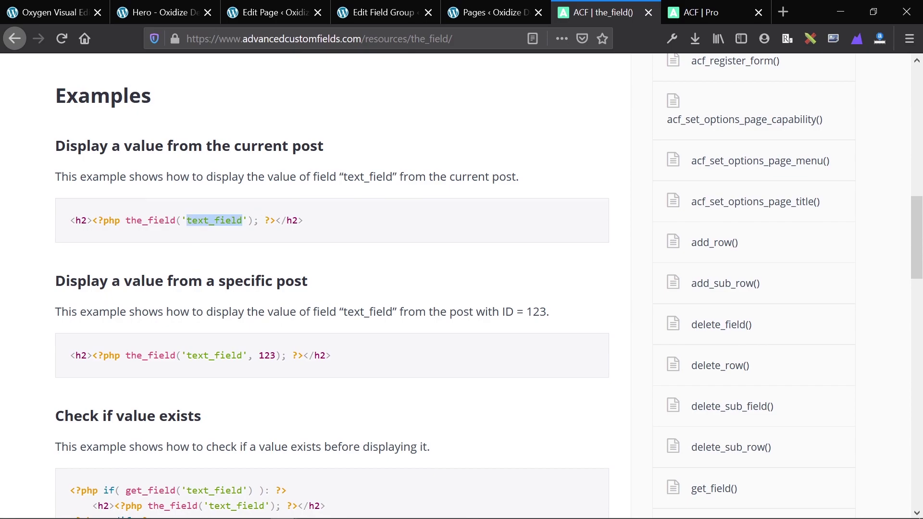
- Compare the Hero Page field names against the the_field() documentation example
click(385, 12)
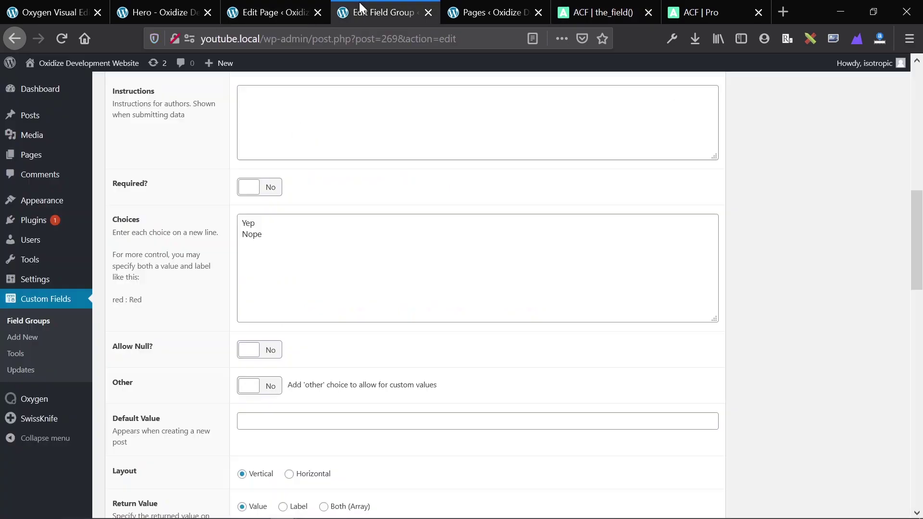
scroll(367, 199, up, 15)
scroll(367, 200, up, 3)
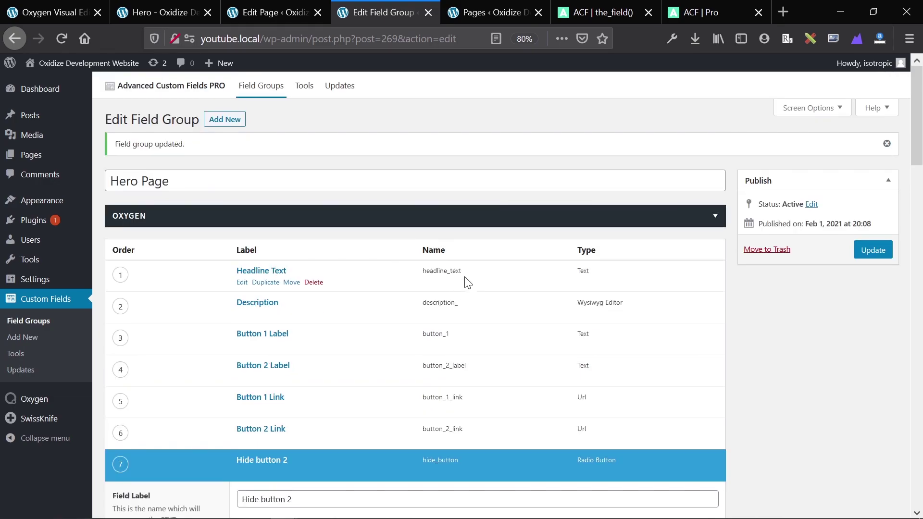
click(594, 11)
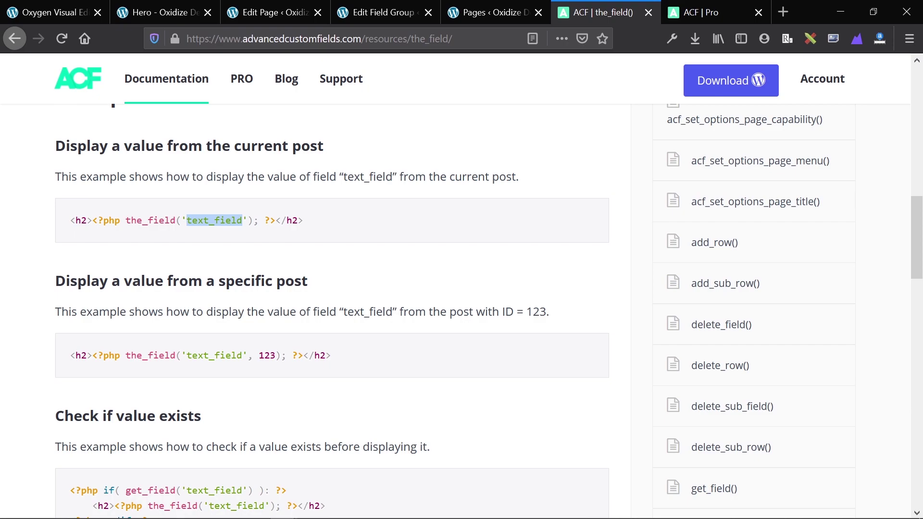
- Select the <?php the_field('text_field'); ?> call in the first example
drag(70, 220, 312, 221)
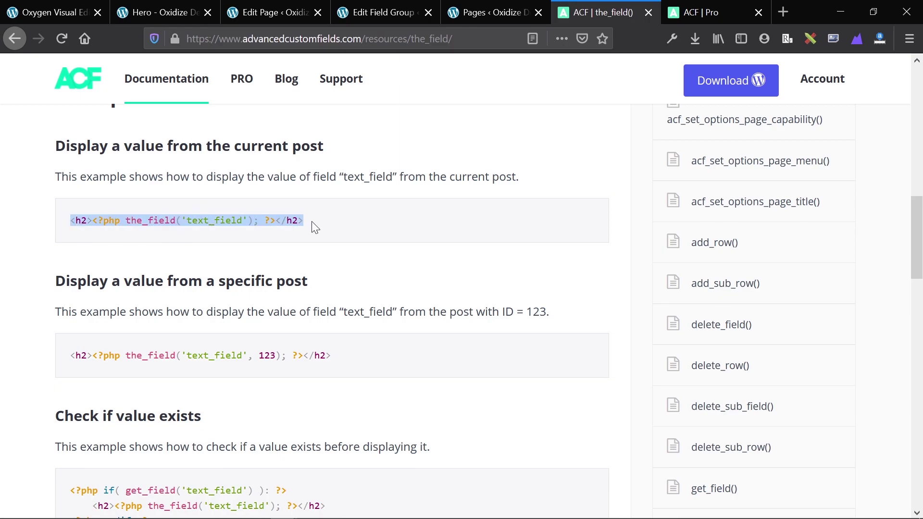
double_click(214, 220)
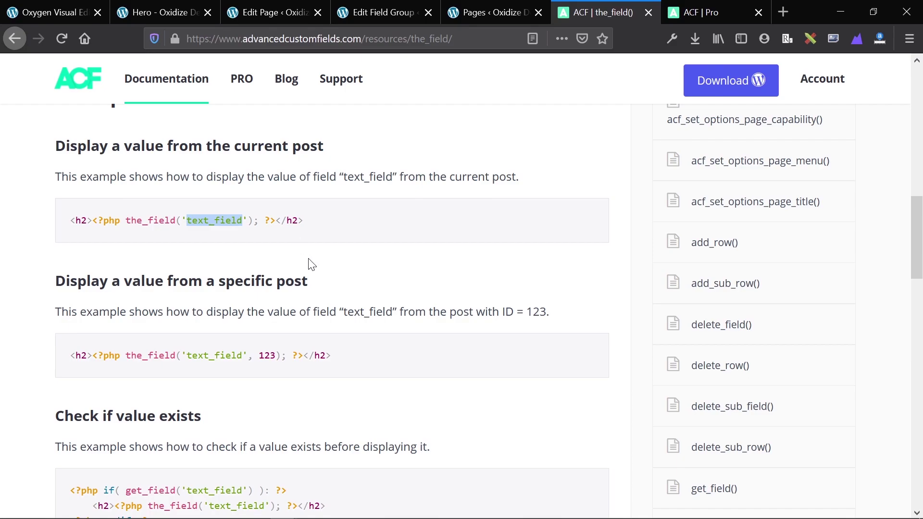
drag(93, 220, 275, 220)
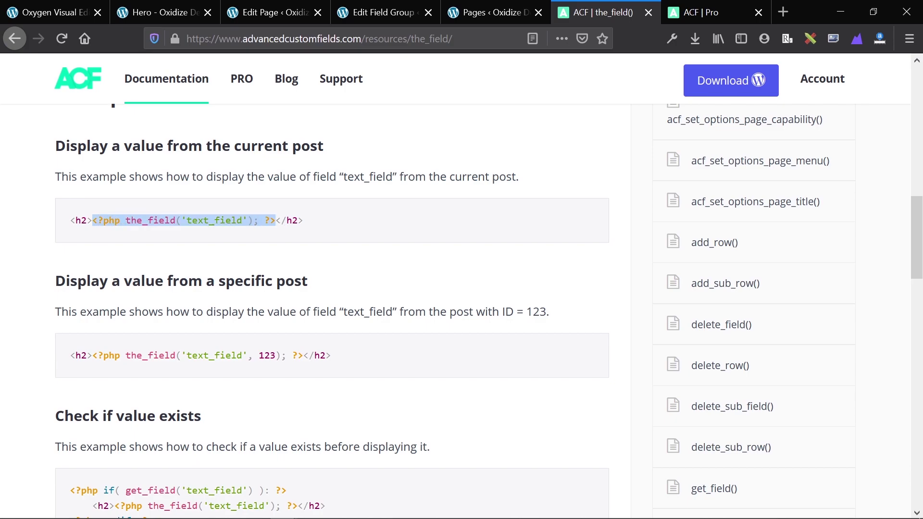
- Cross-check the Hero Page field names, then view the specific-post and value-exists examples
click(385, 12)
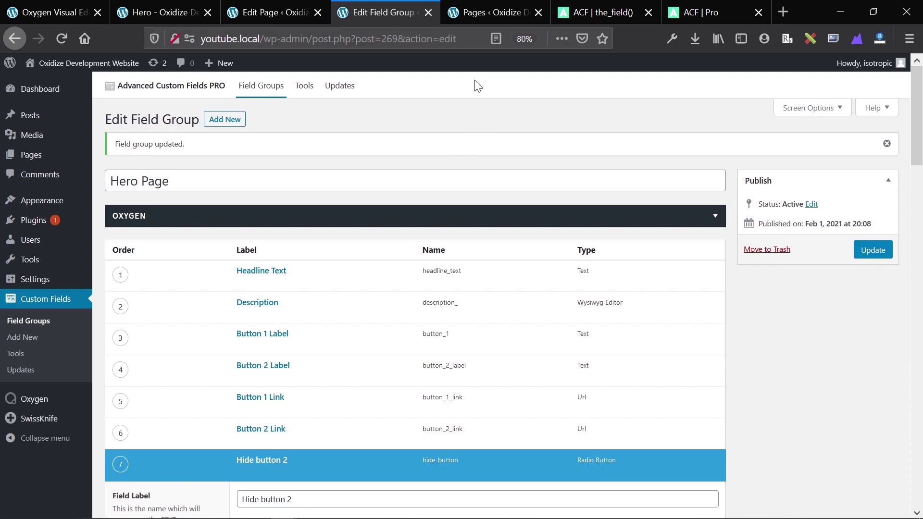
click(589, 13)
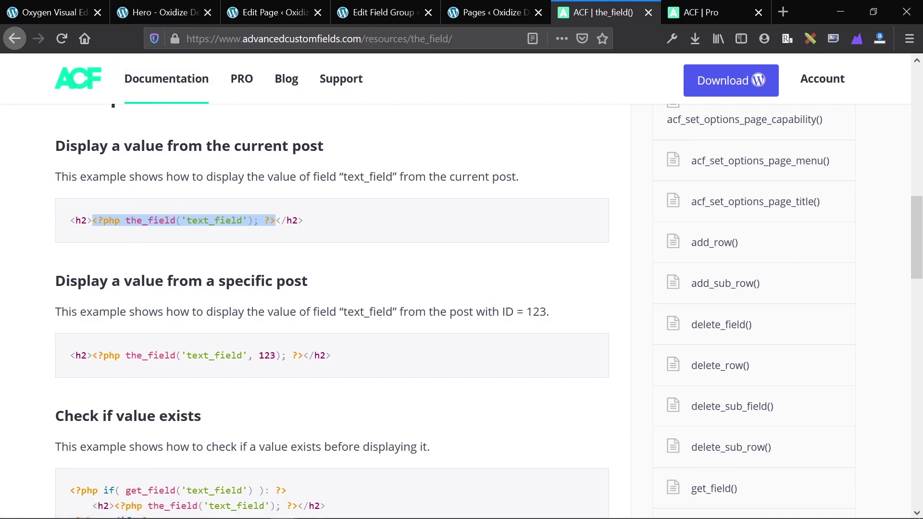
scroll(203, 182, down, 5)
scroll(220, 175, down, 5)
scroll(220, 175, up, 5)
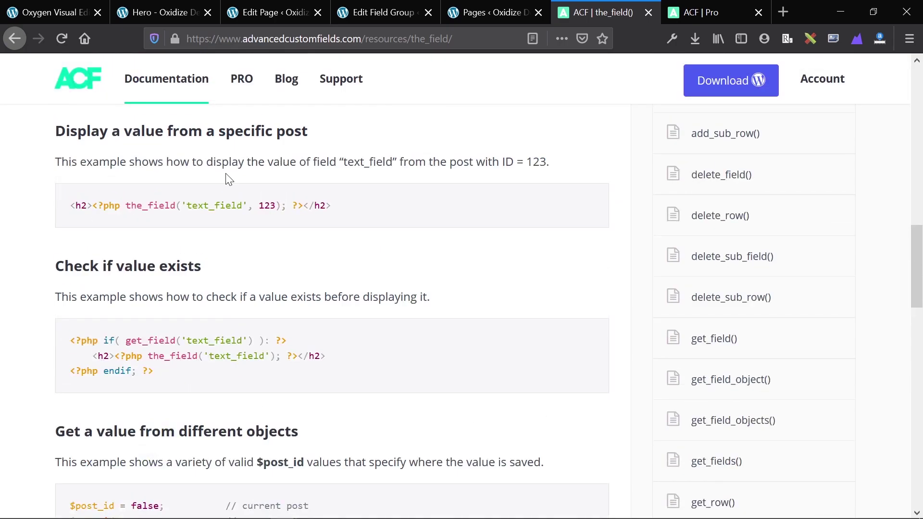
- Review the Button 1 and Button 2 Color values and the navy second button live
click(250, 11)
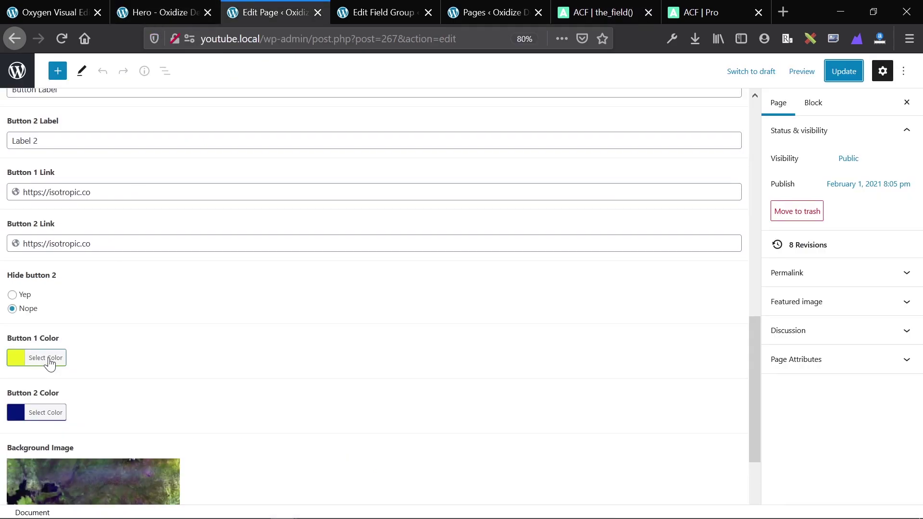
click(171, 12)
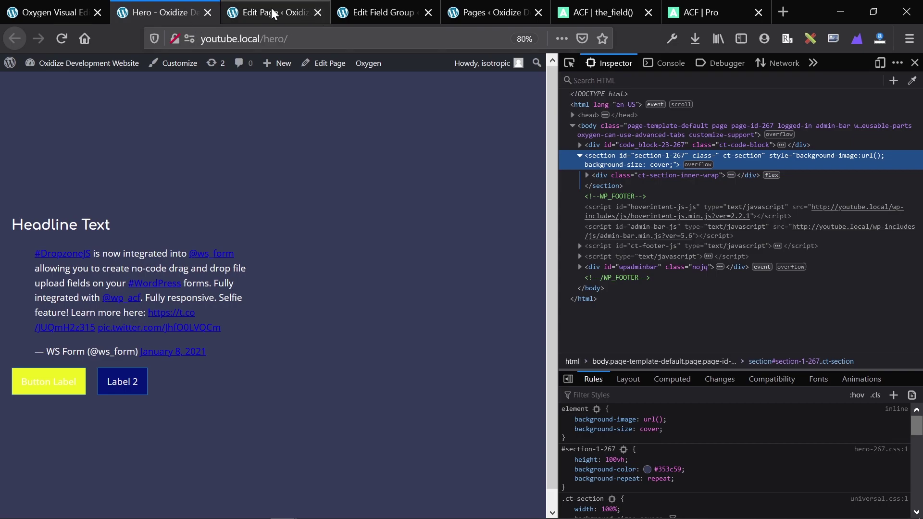
click(289, 15)
click(345, 10)
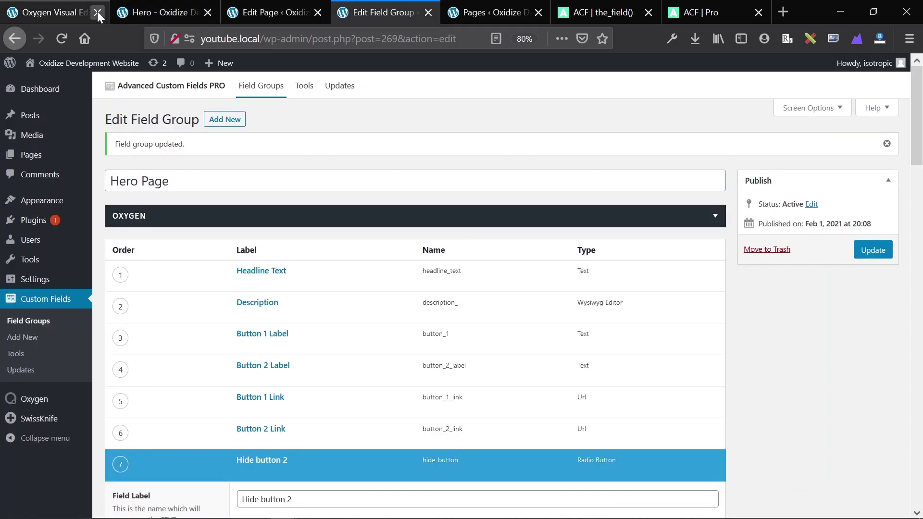
click(97, 11)
- Delete the empty line before </style> in the button-color Code Block's code
click(503, 315)
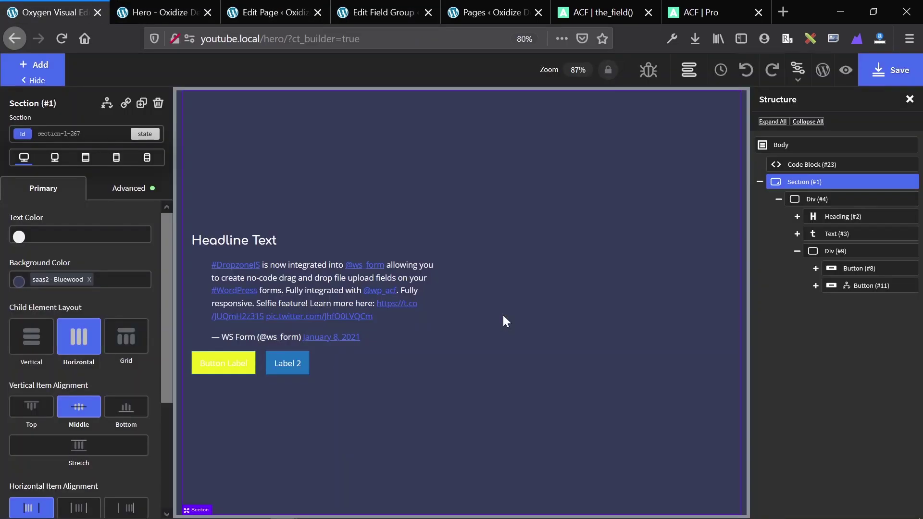
click(800, 166)
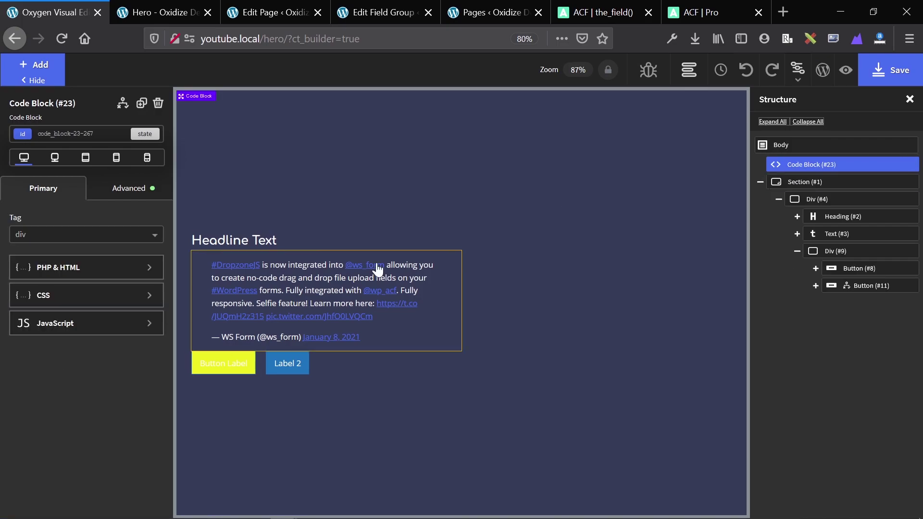
click(87, 269)
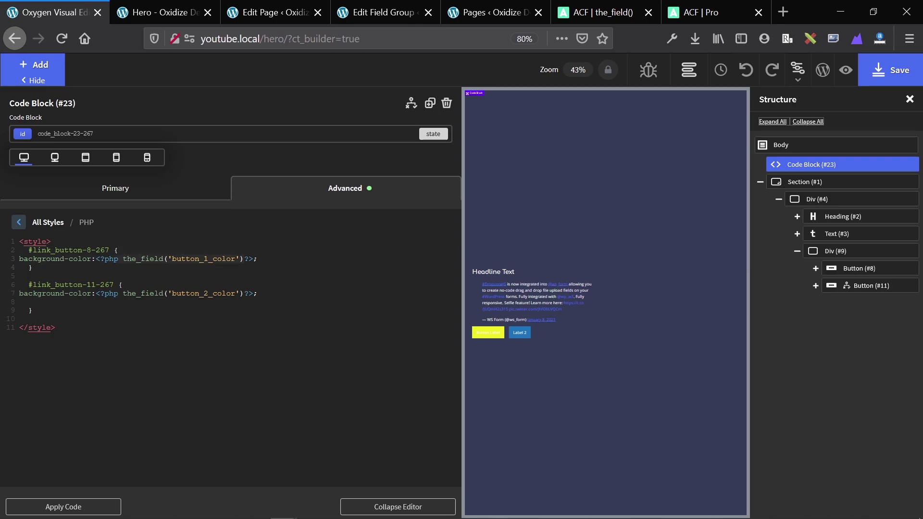
key(Down)
key(BackSpace)
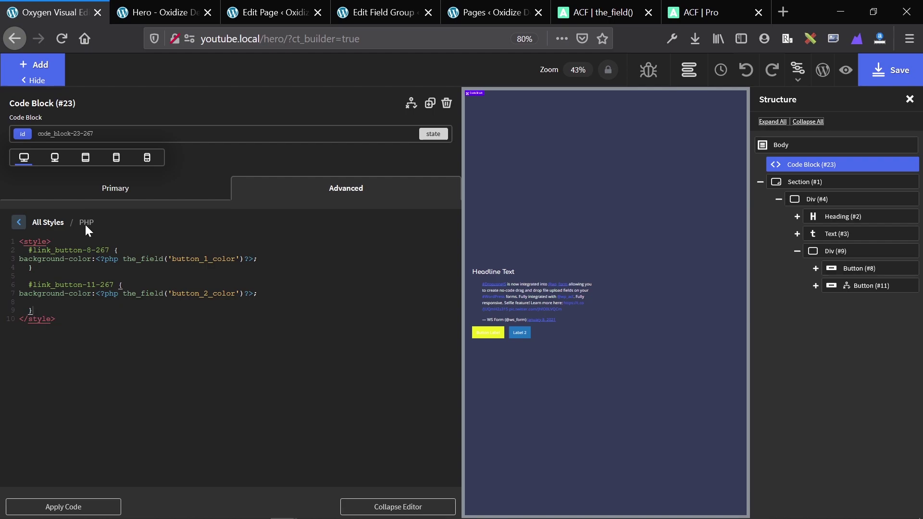
click(42, 241)
- Expand the Button 1 Color field to see its Color Picker type and #FFFFFF default
click(294, 12)
click(353, 11)
scroll(336, 216, down, 5)
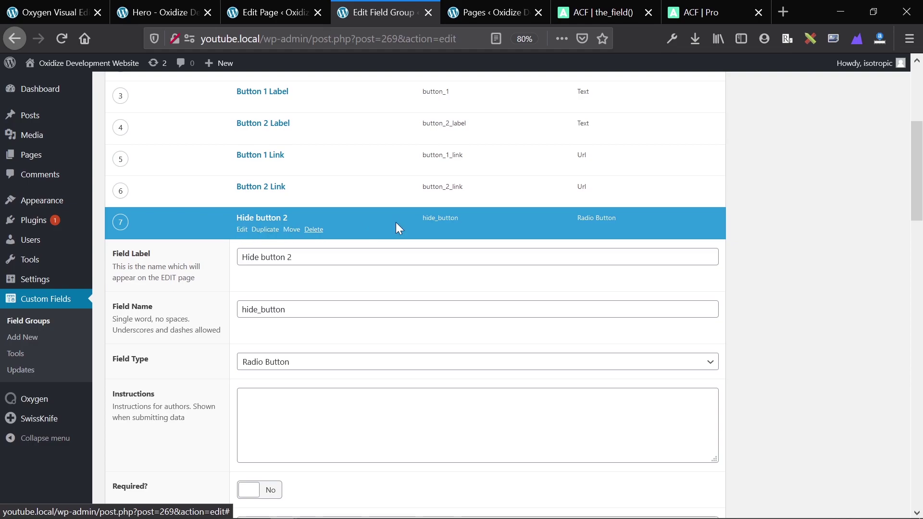
scroll(420, 228, down, 4)
scroll(465, 230, down, 8)
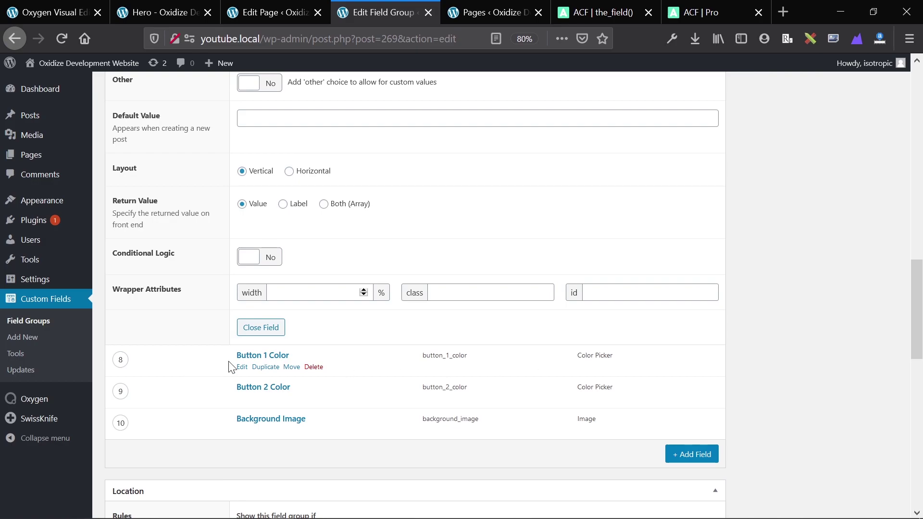
click(240, 367)
scroll(373, 383, down, 5)
scroll(373, 383, down, 3)
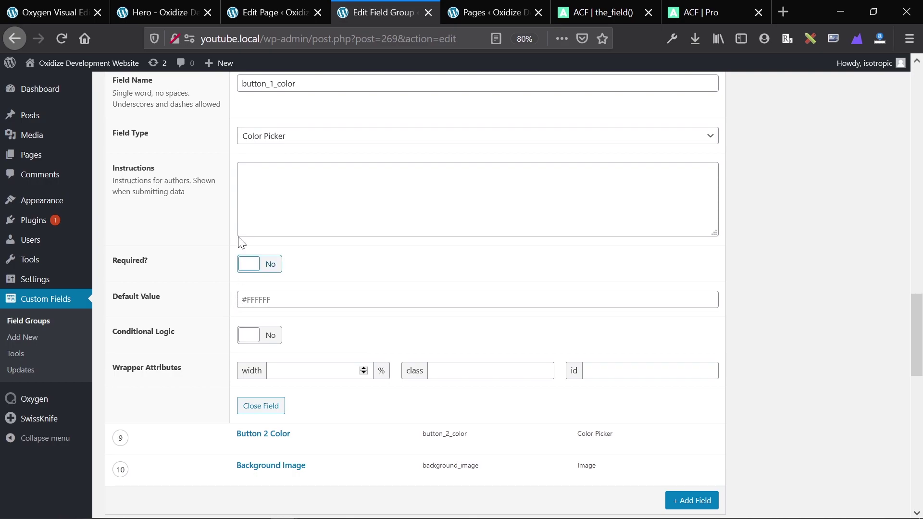
- Glance at the edit screen and Oxygen builder, then return to the live Hero page
click(248, 16)
click(138, 17)
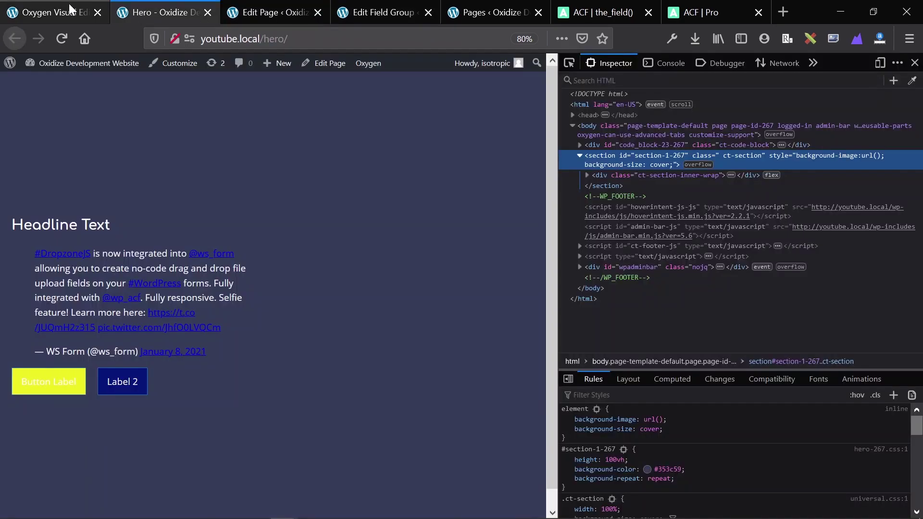
click(68, 7)
click(143, 7)
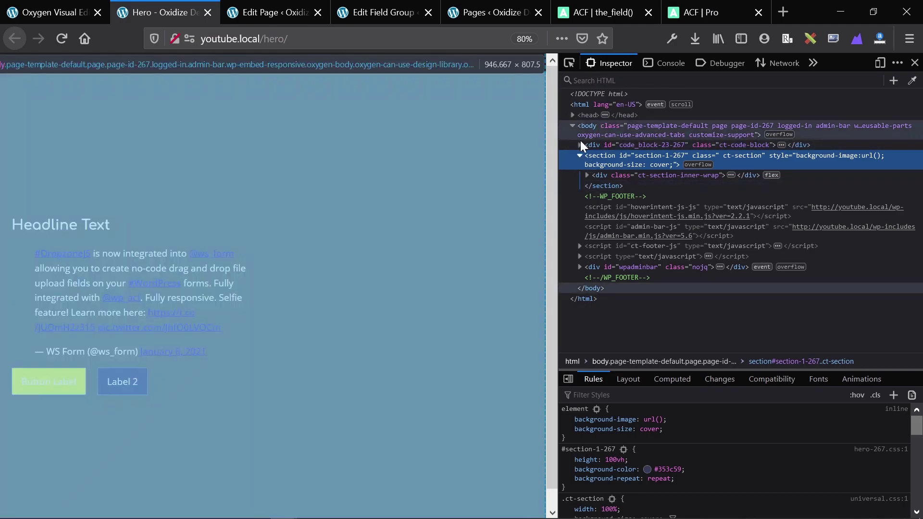
- Inspect div#code_block-23-267's style showing button colors #eeee22 and #07167a, then reload the page
click(582, 145)
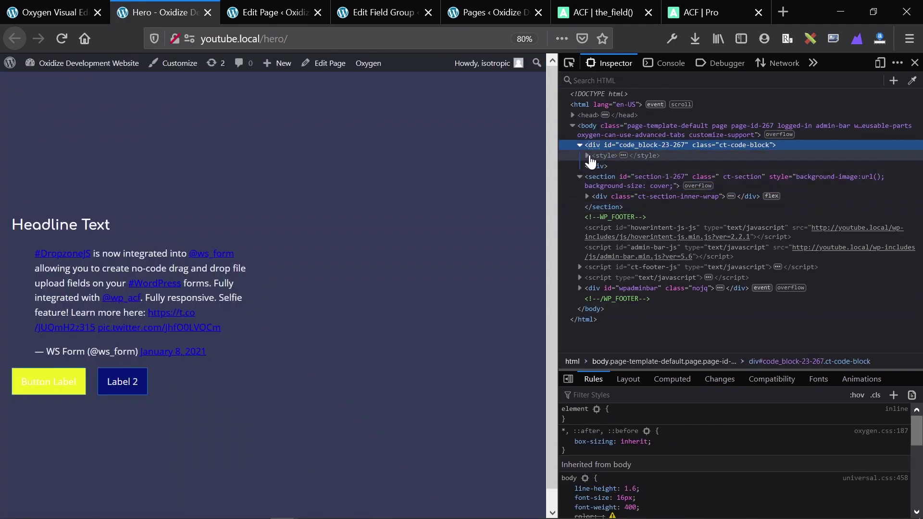
click(588, 156)
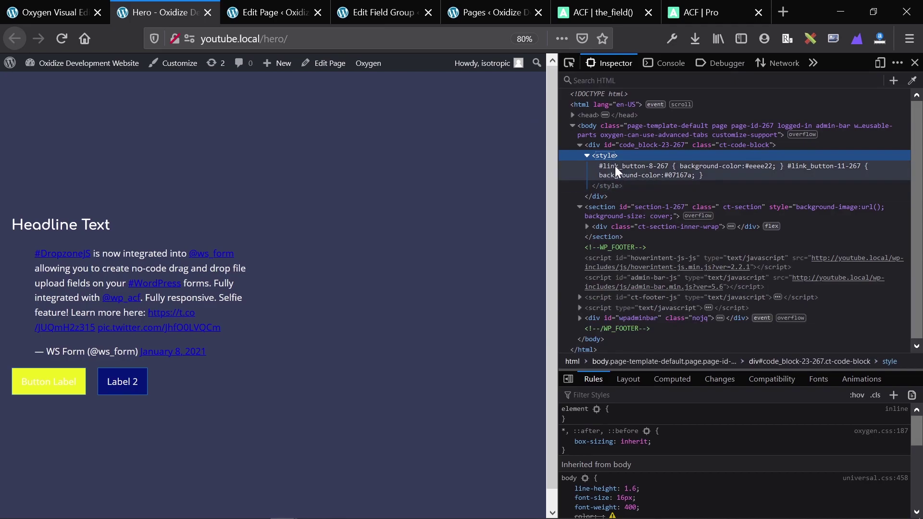
click(774, 166)
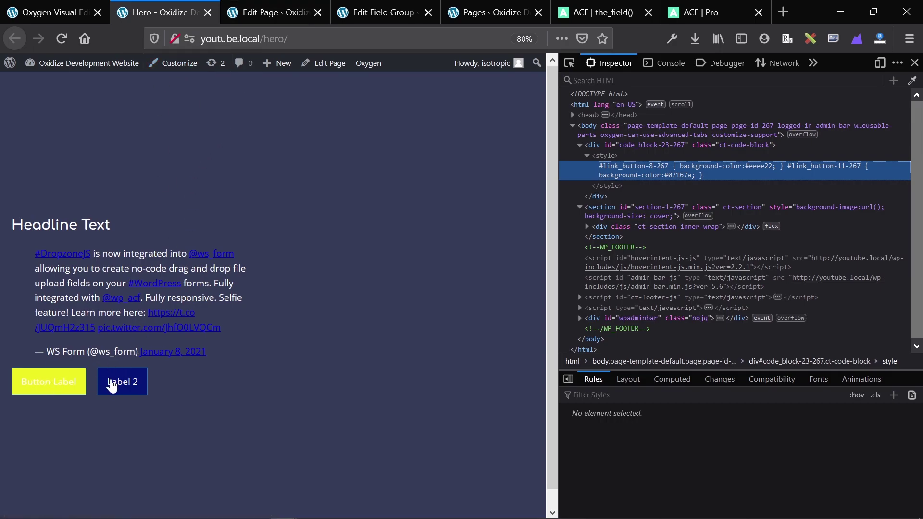
click(58, 39)
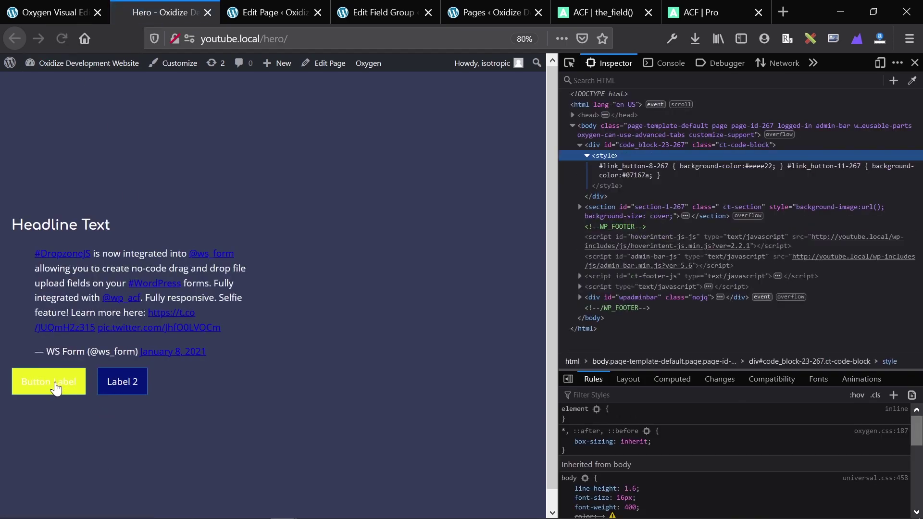
- Review the Hero Page field values on the edit screen and save the Oxygen design
click(266, 16)
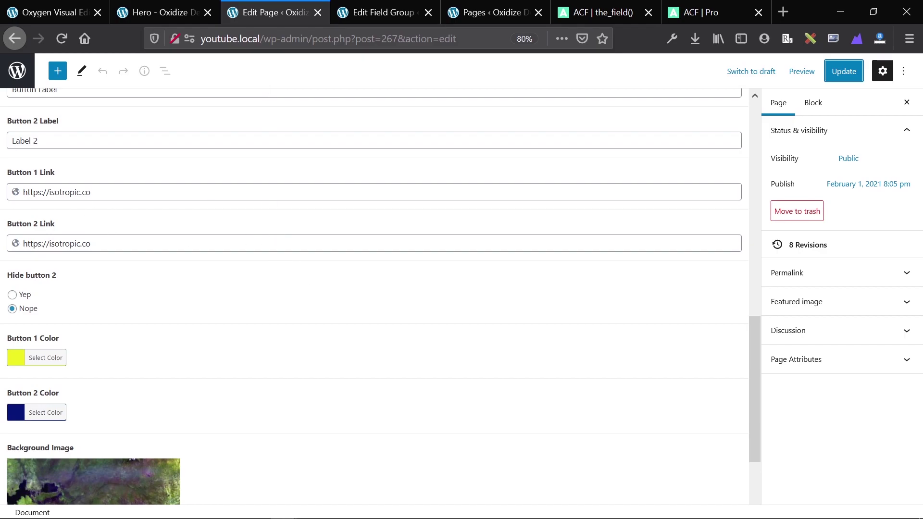
scroll(99, 226, up, 2)
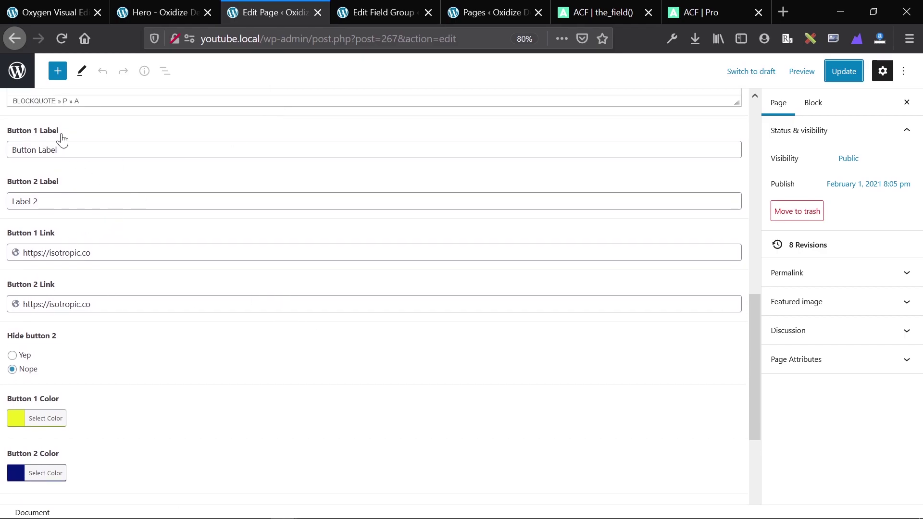
click(70, 16)
click(889, 70)
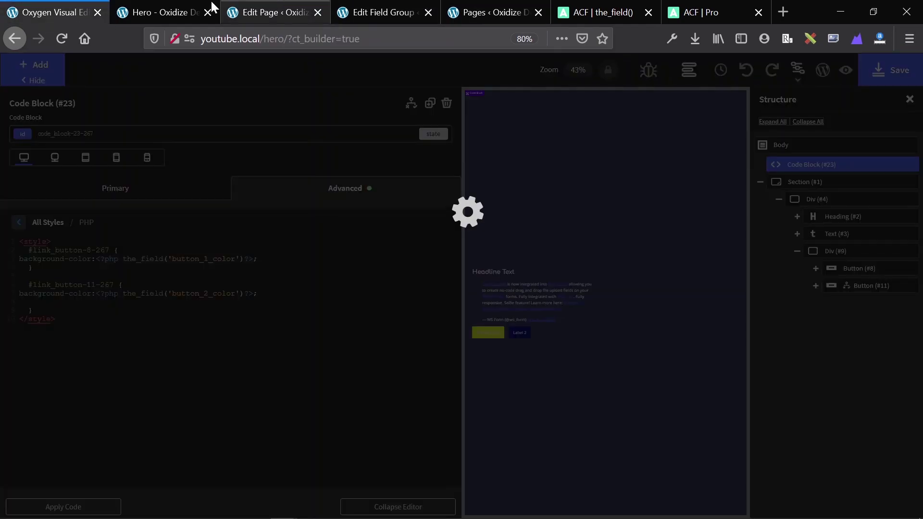
- Compare the ACF field values with the live Hero page, ending back in Oxygen Builder
click(159, 12)
click(274, 12)
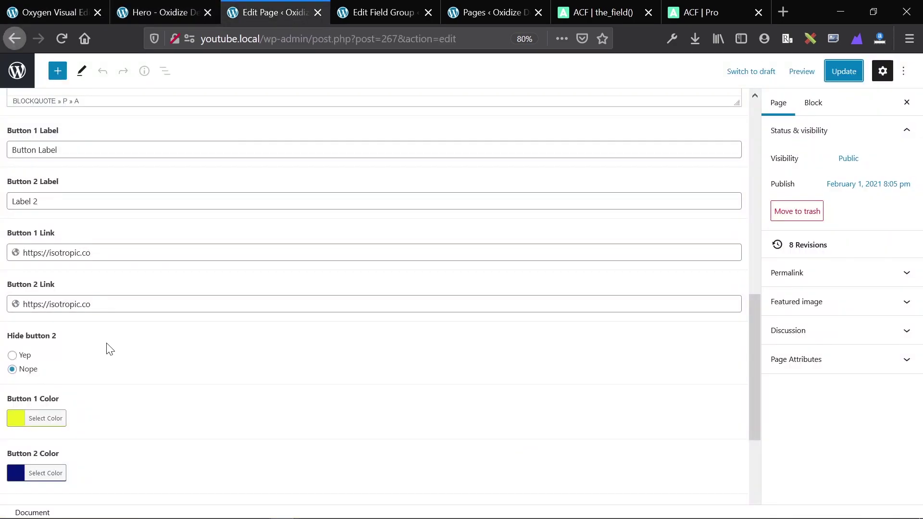
scroll(51, 343, up, 2)
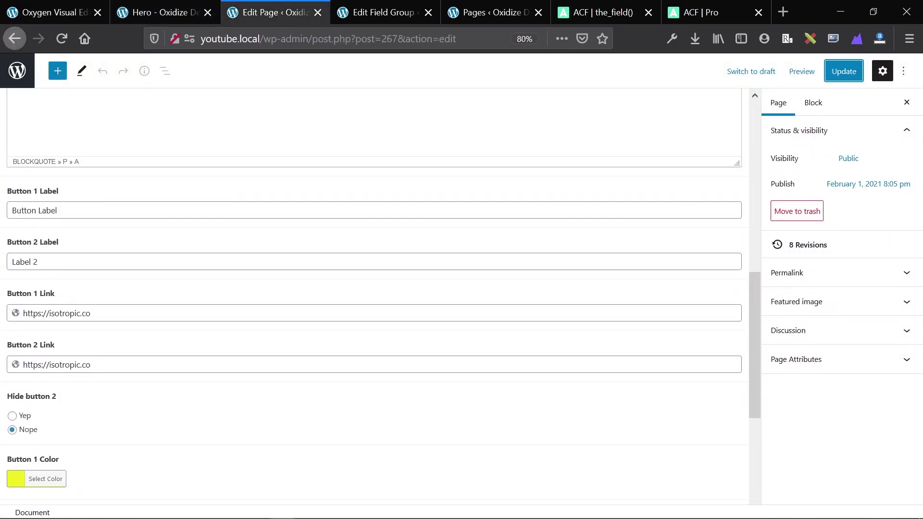
scroll(52, 342, up, 3)
scroll(51, 342, up, 5)
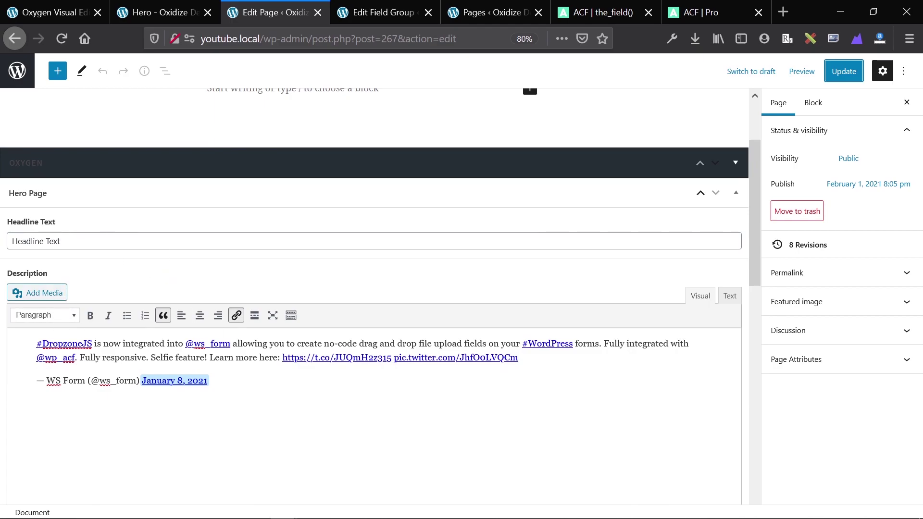
click(218, 7)
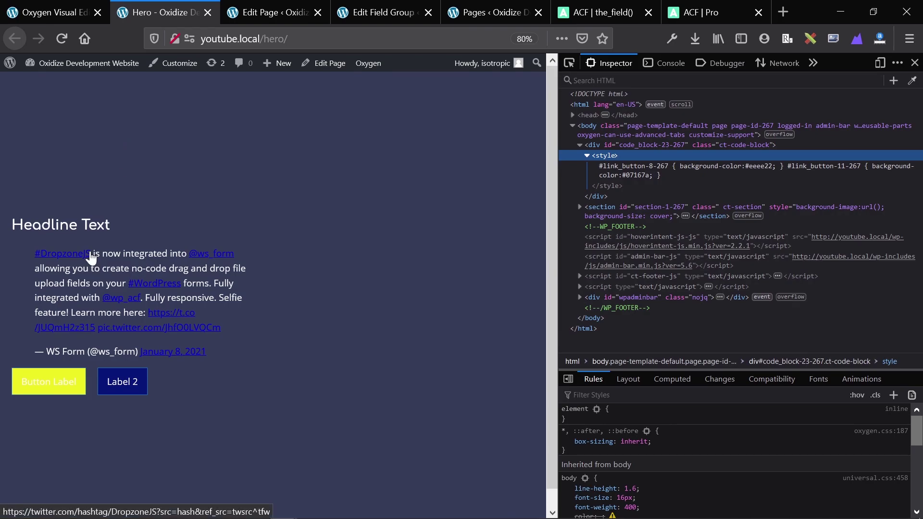
click(34, 6)
click(169, 10)
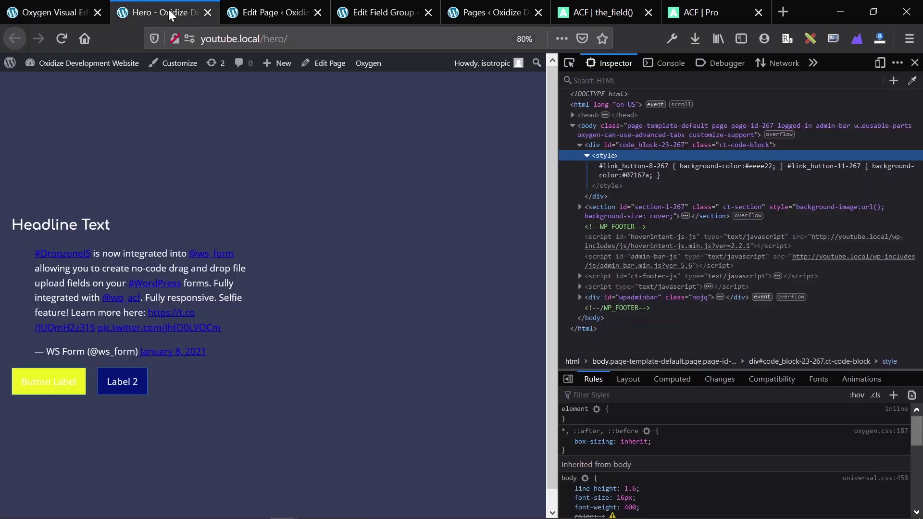
click(70, 5)
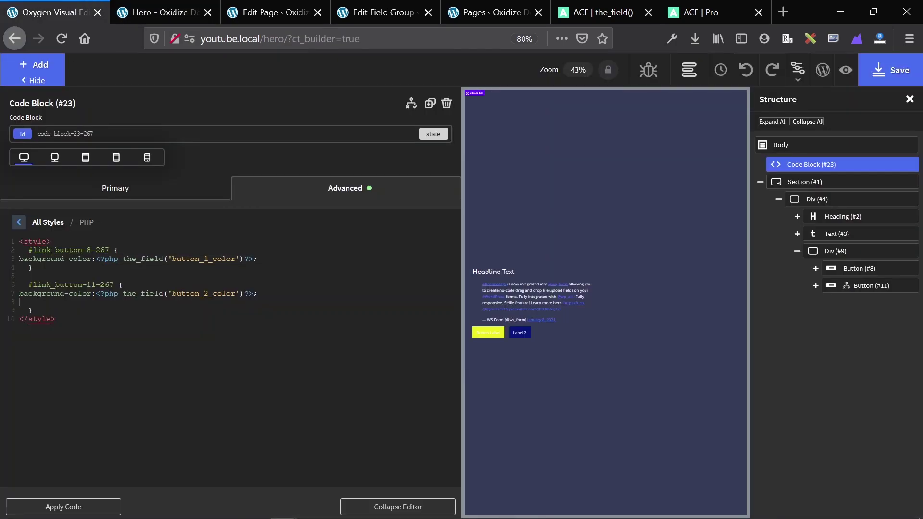
- Replace the hero heading text with the ACF Headline Text field via Insert Data
drag(19, 302, 7, 250)
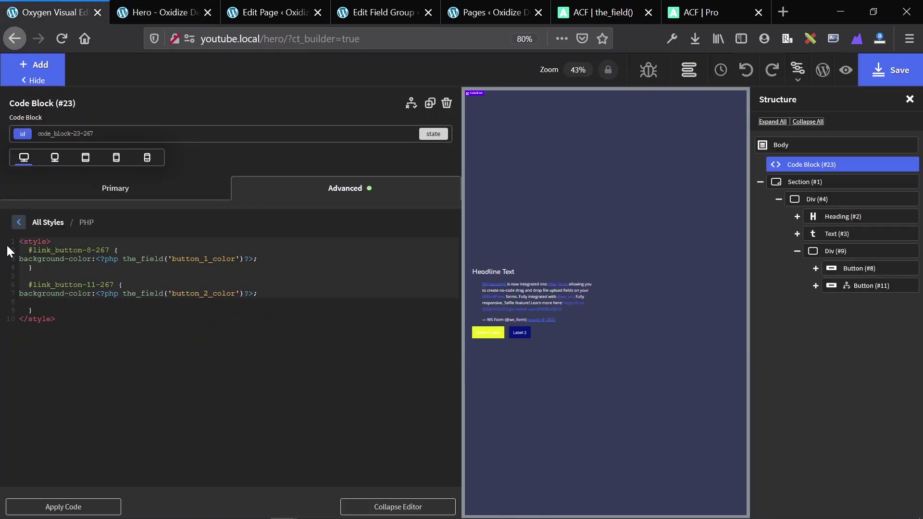
click(505, 286)
double_click(231, 241)
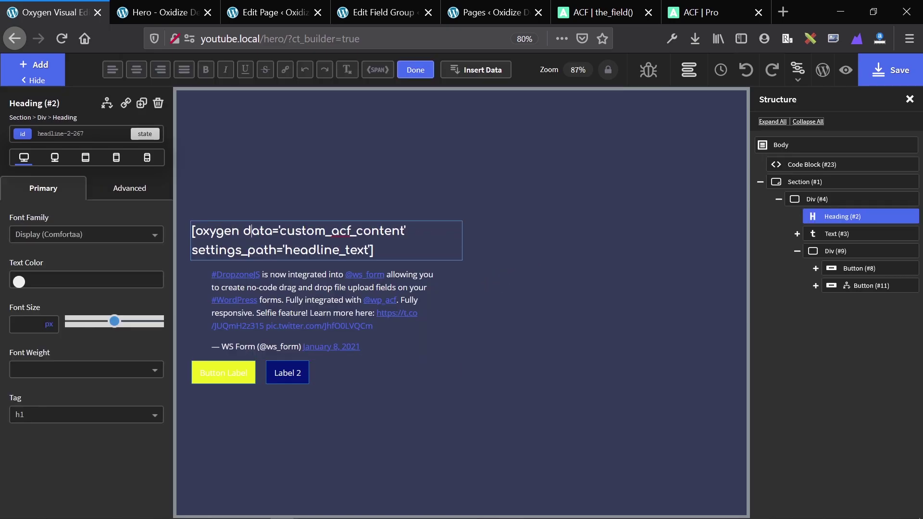
key(ctrl+a)
click(476, 70)
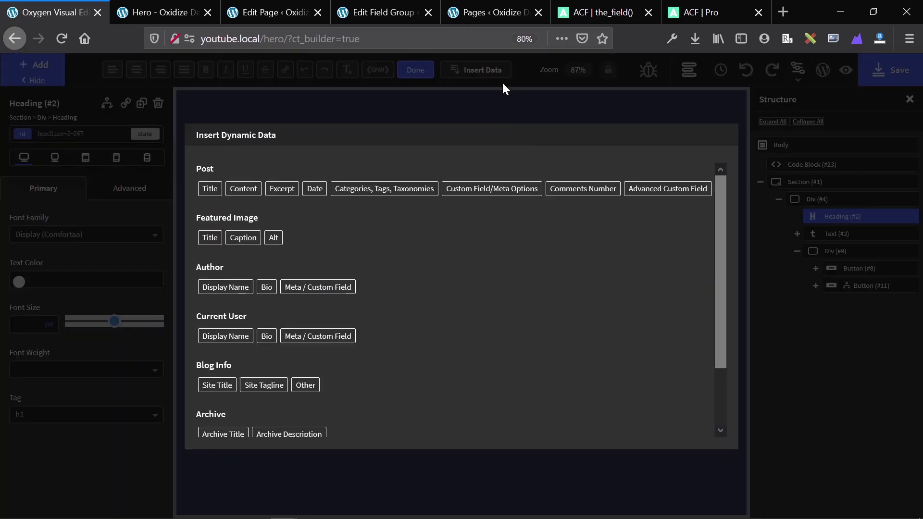
click(628, 193)
click(226, 195)
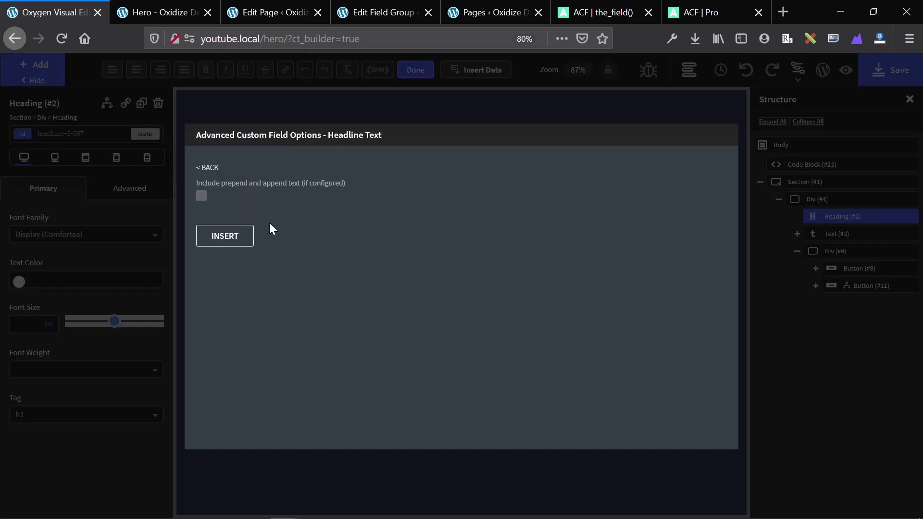
click(233, 239)
click(369, 180)
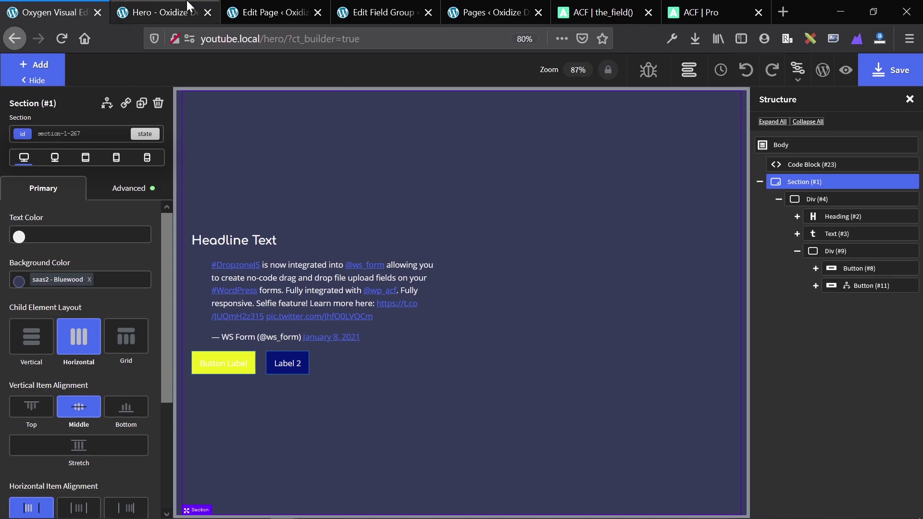
- Check the live page, then go to the edit screen's Headline Text field
click(159, 12)
click(247, 13)
click(161, 242)
- Make the headline read 'Headline Text Headline Text', update the page, and reload the live Hero page
key(ctrl+a)
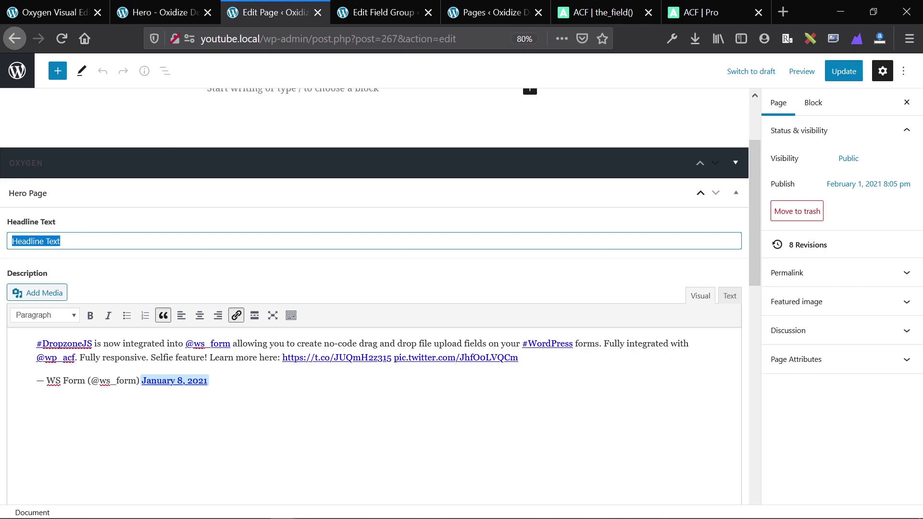
key(End)
text(Headline Text)
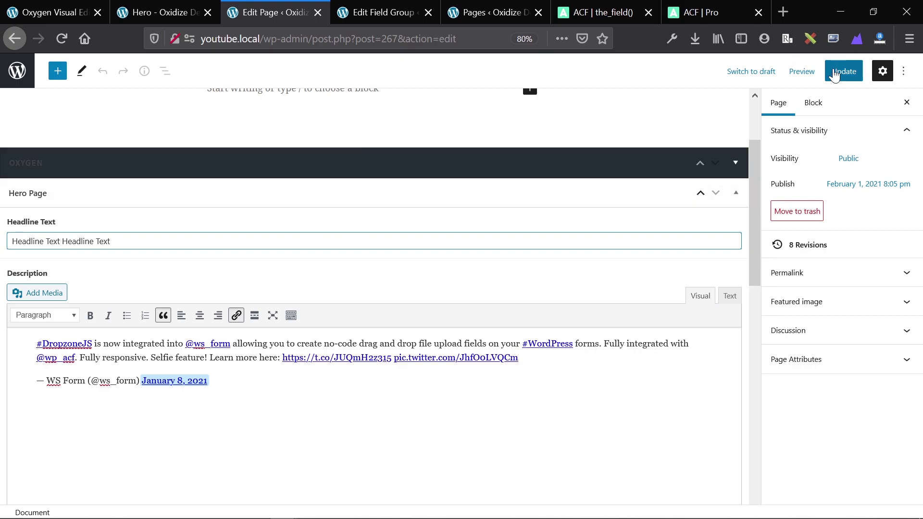
click(844, 72)
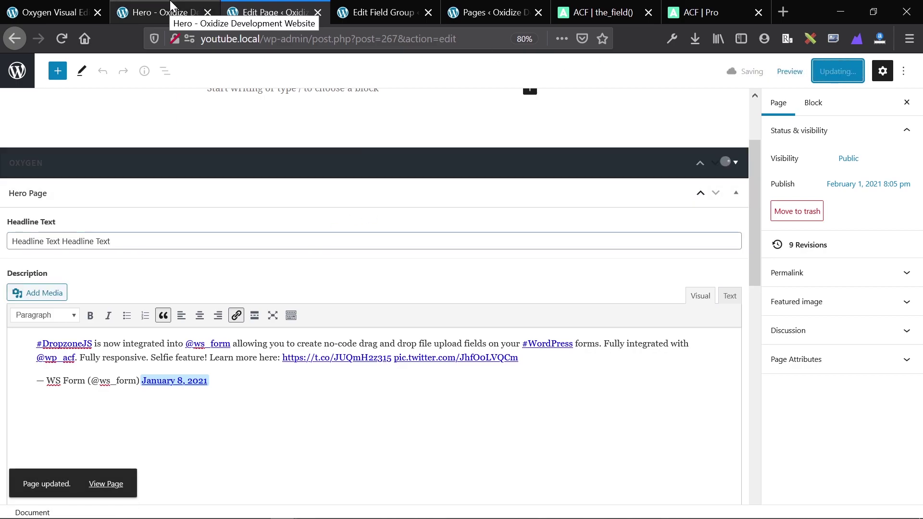
click(149, 12)
click(58, 39)
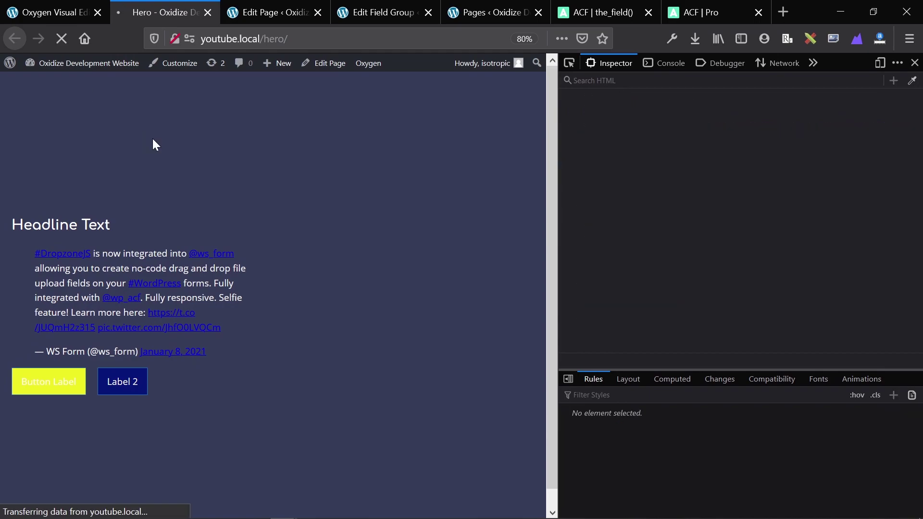